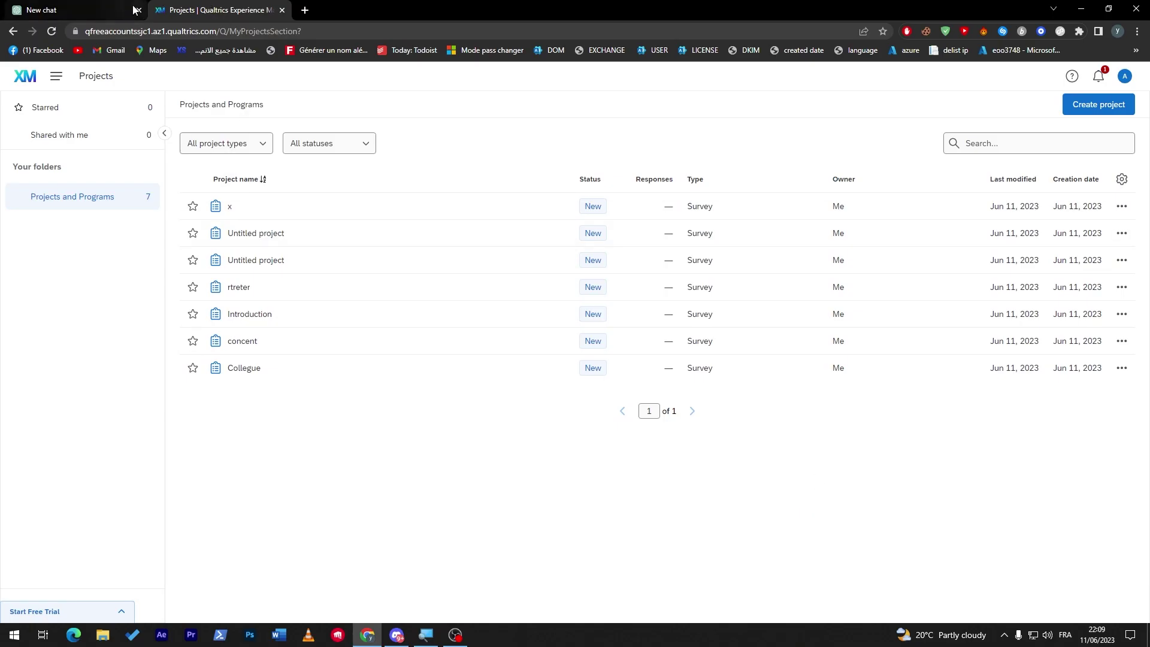
Close the other browser tab and choose a blank Survey from scratch in Create a project
left_click(138, 10)
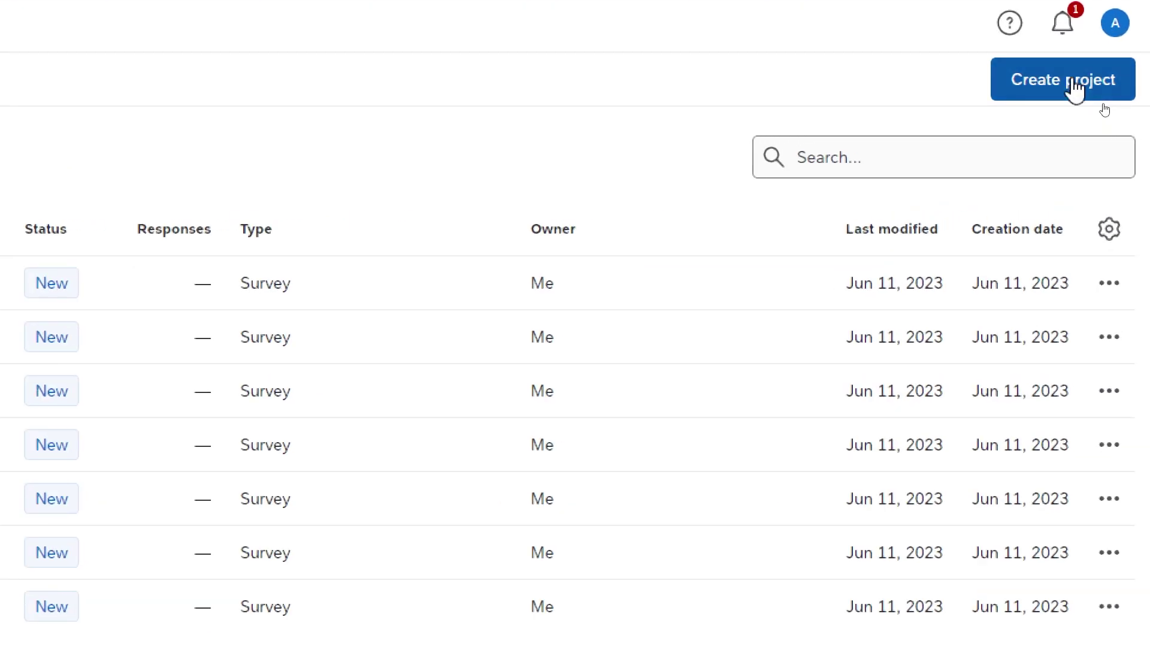
left_click(1073, 89)
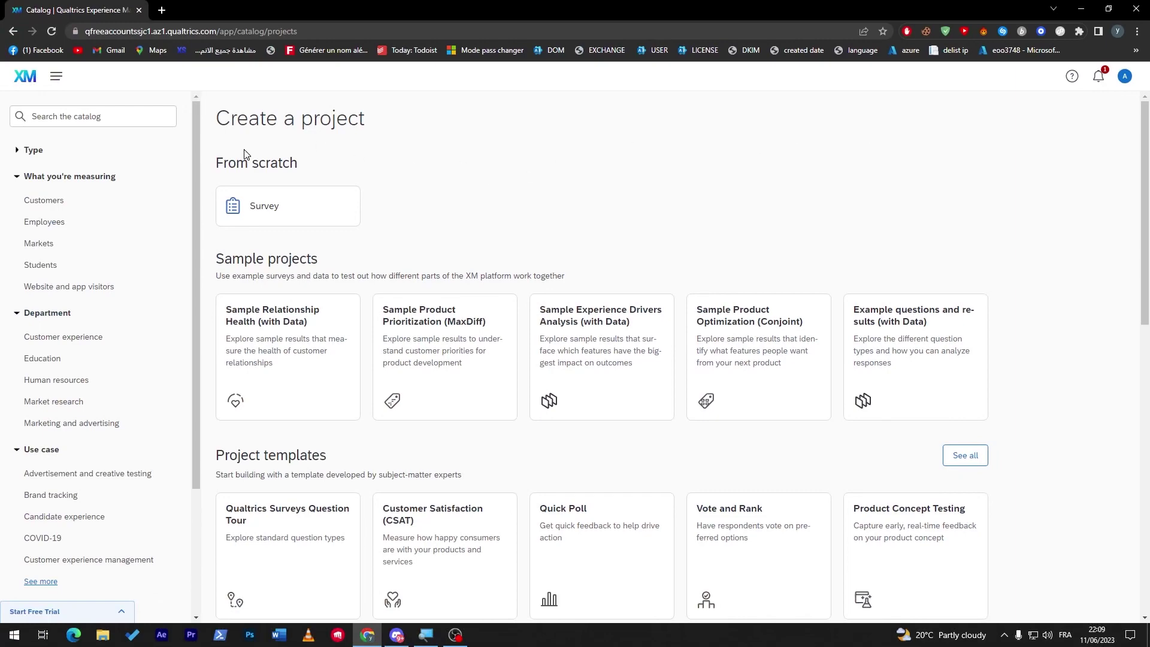
mouse_move(575, 386)
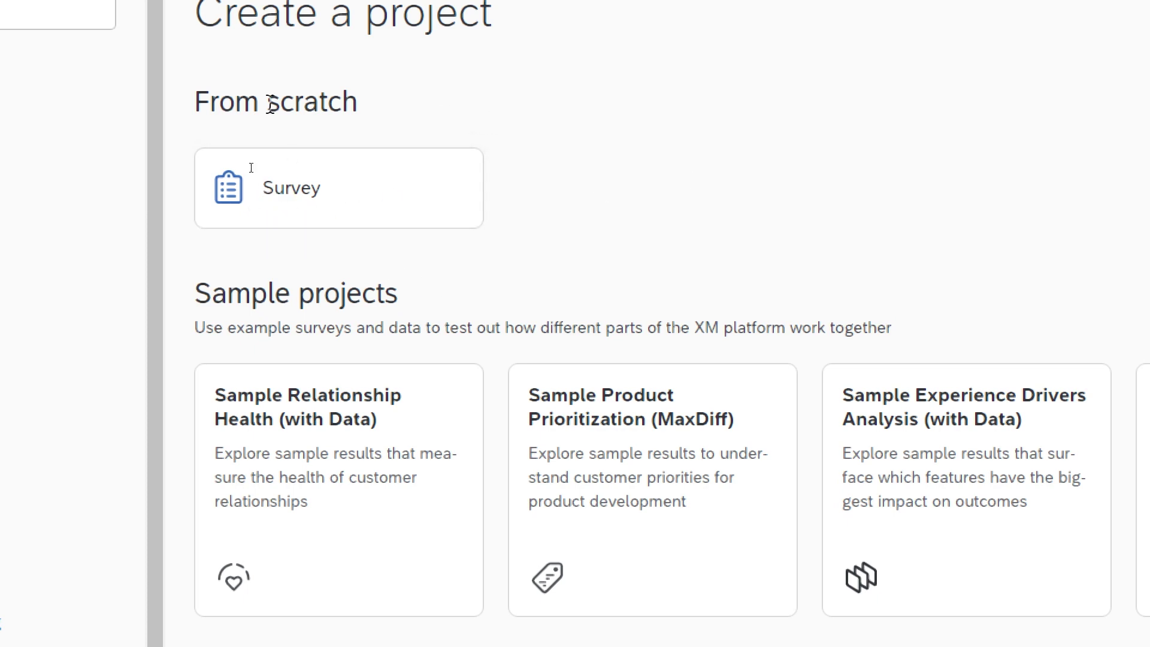
left_click(320, 213)
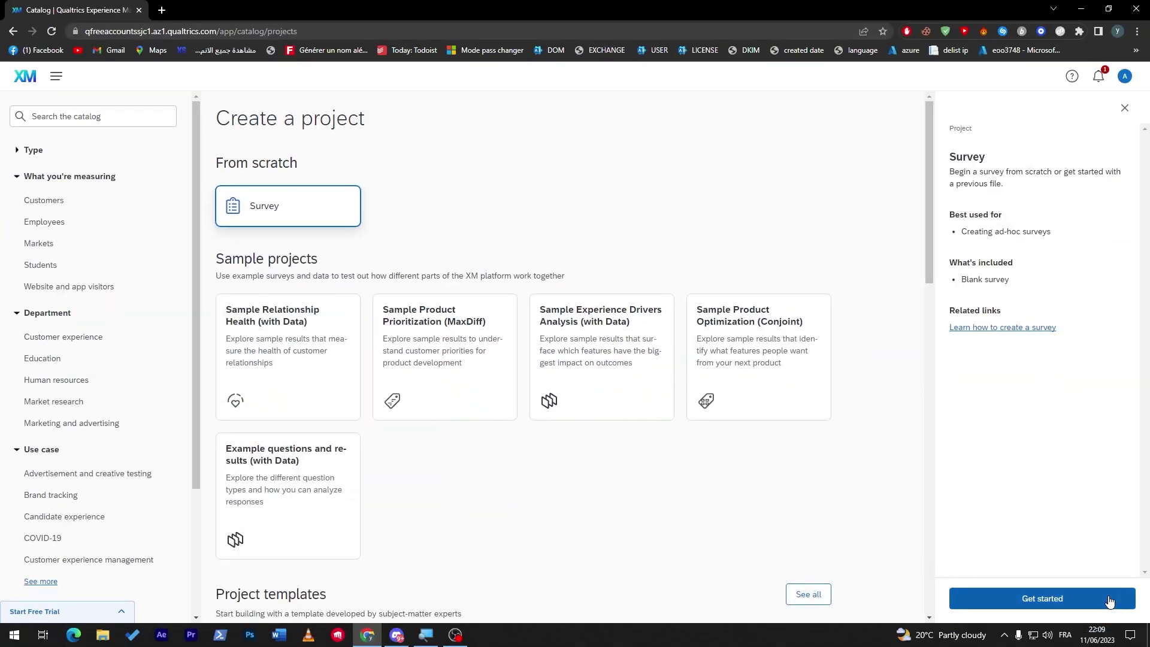
Name the blank survey project 'conclusion' and create it
left_click(1089, 590)
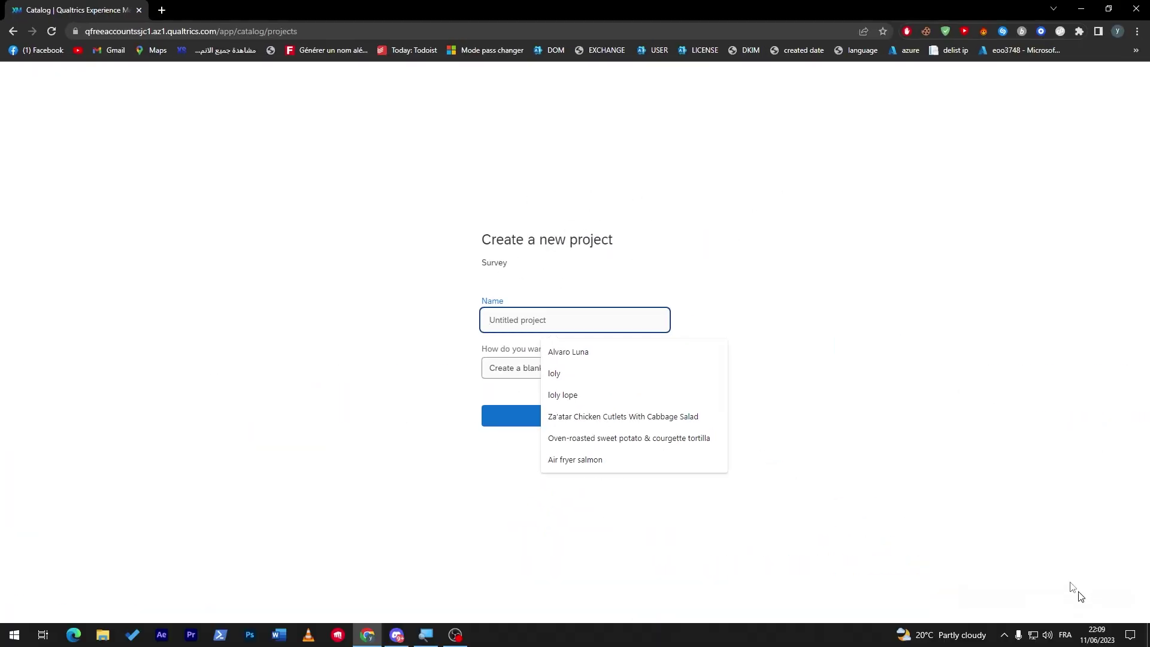
left_click(758, 290)
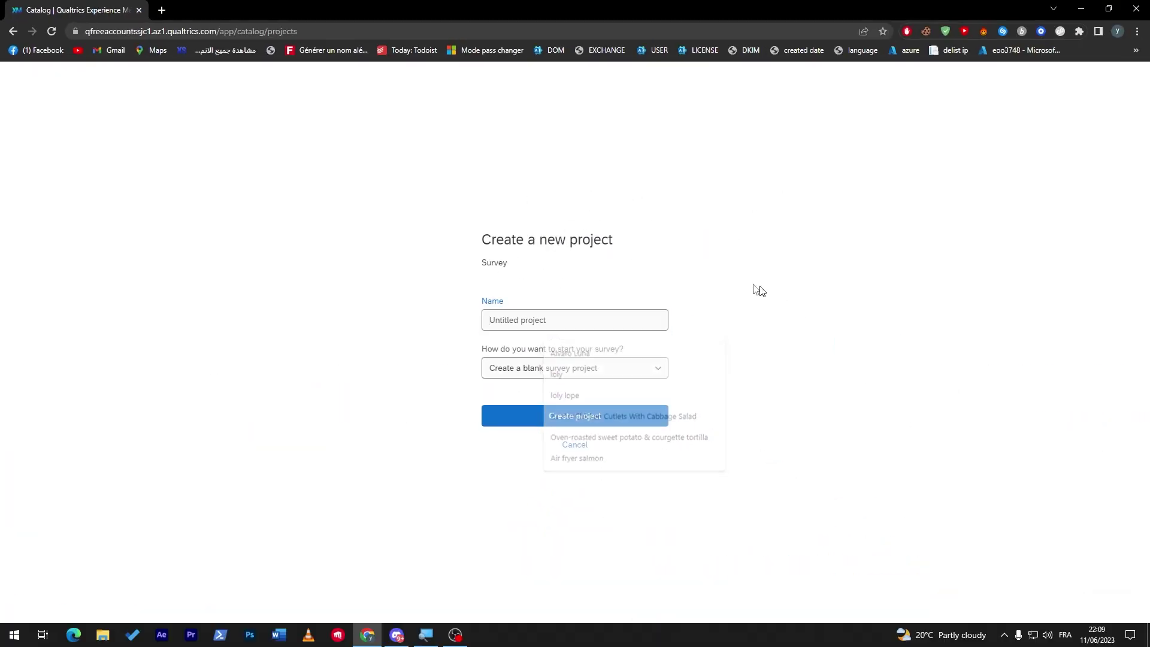
left_click(497, 327)
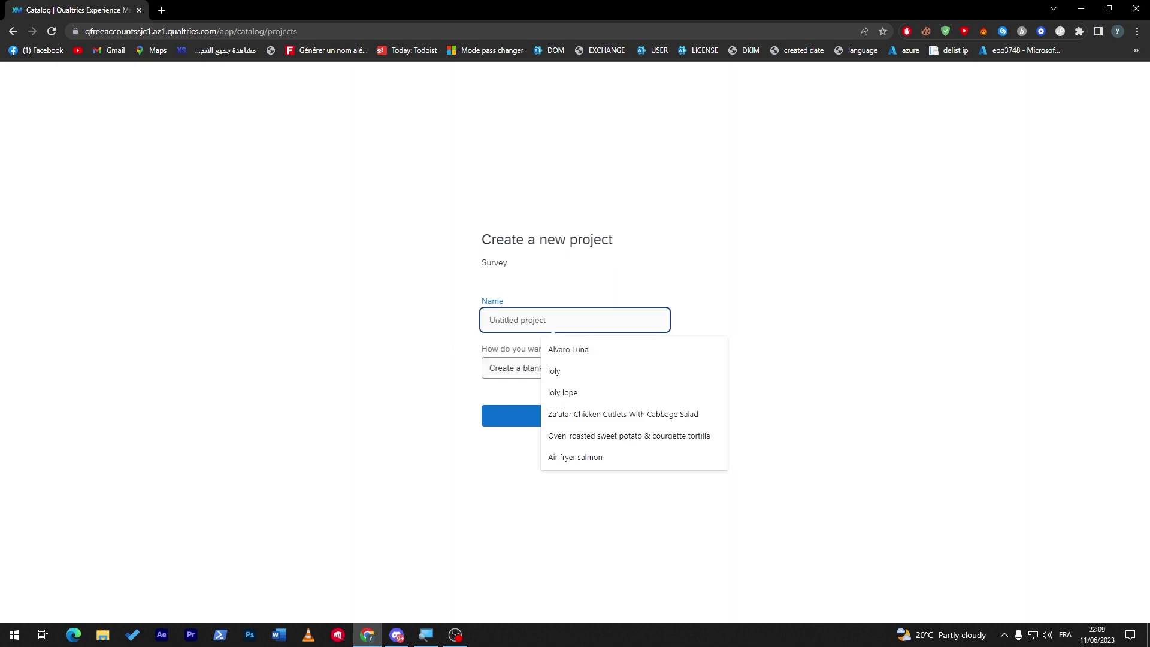
type("conclusion")
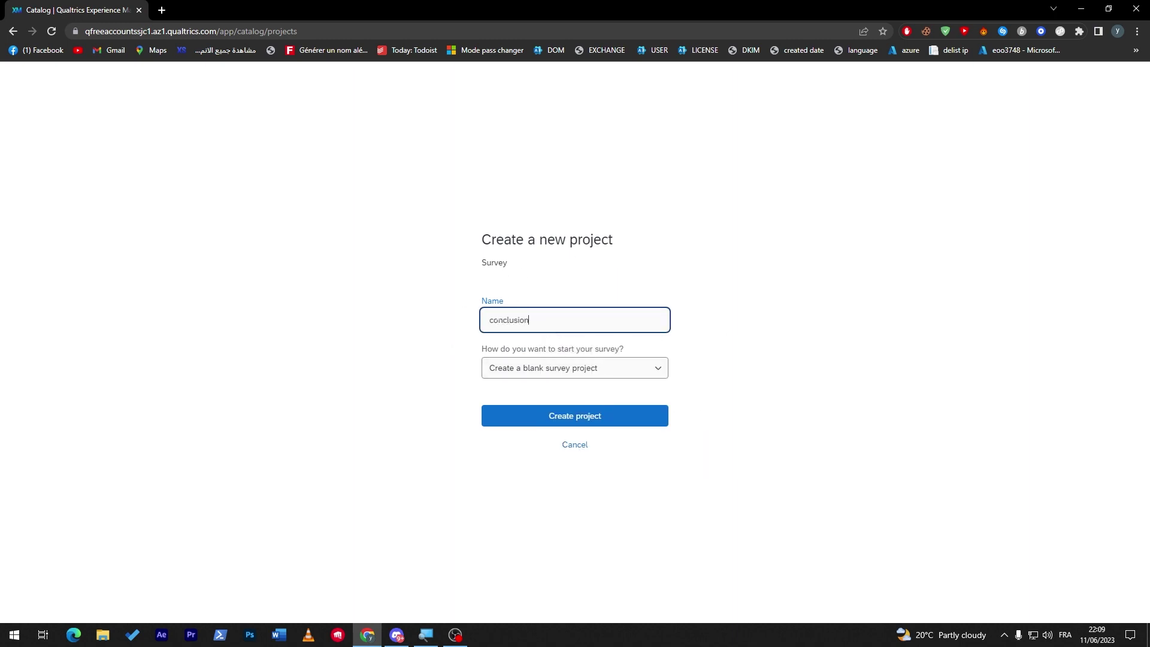
left_click(607, 376)
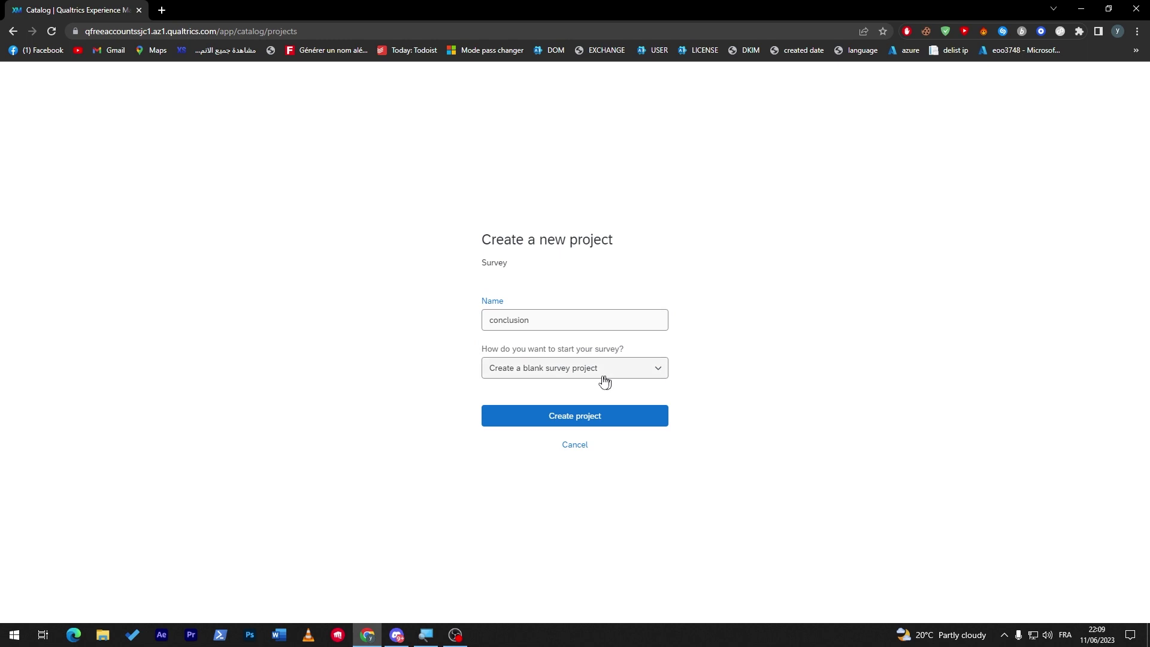
left_click(656, 411)
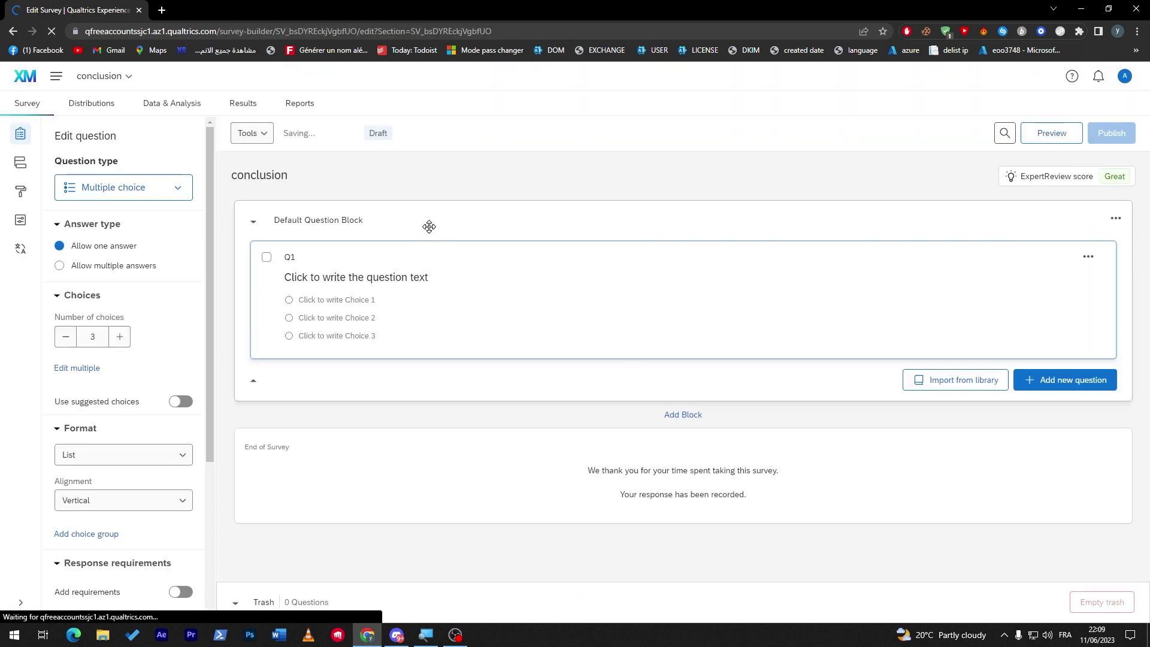
Add Block 1 and move it above the Default Question Block
left_click(491, 202)
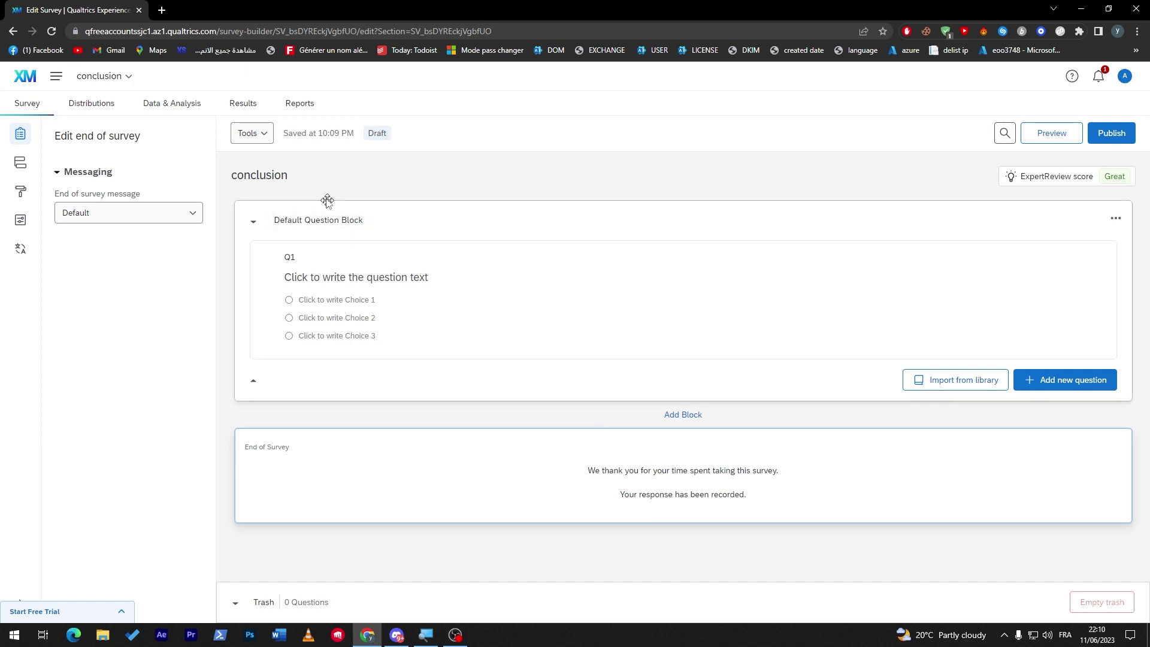
left_click(686, 415)
left_click_drag(470, 493, 403, 260)
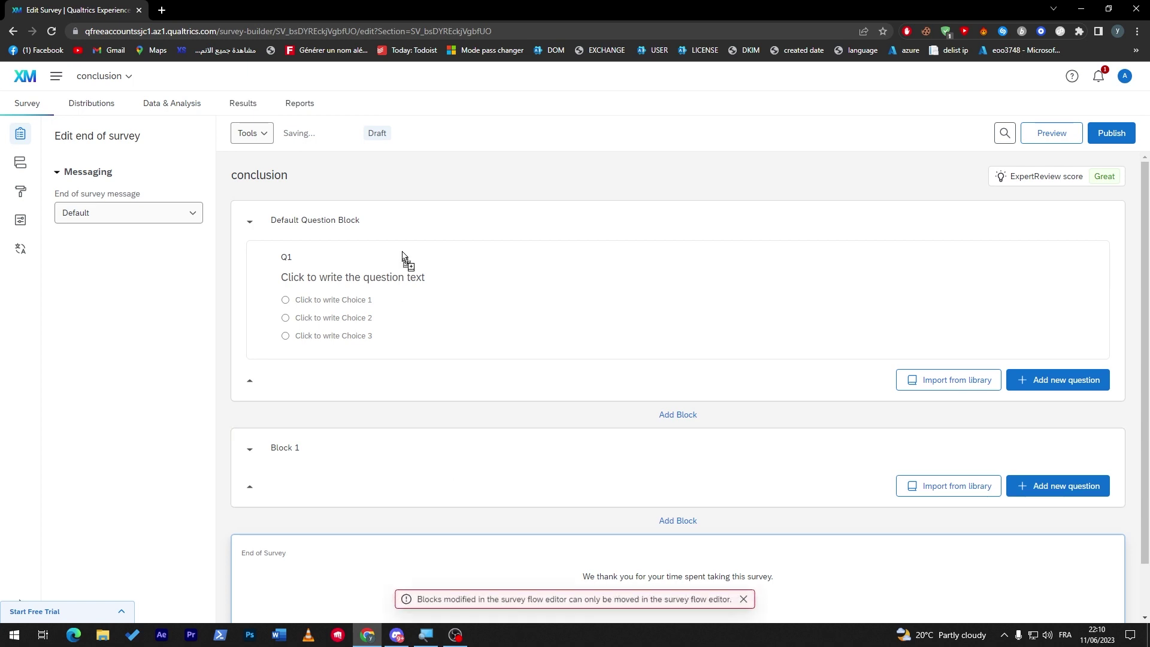
left_click_drag(285, 461, 377, 203)
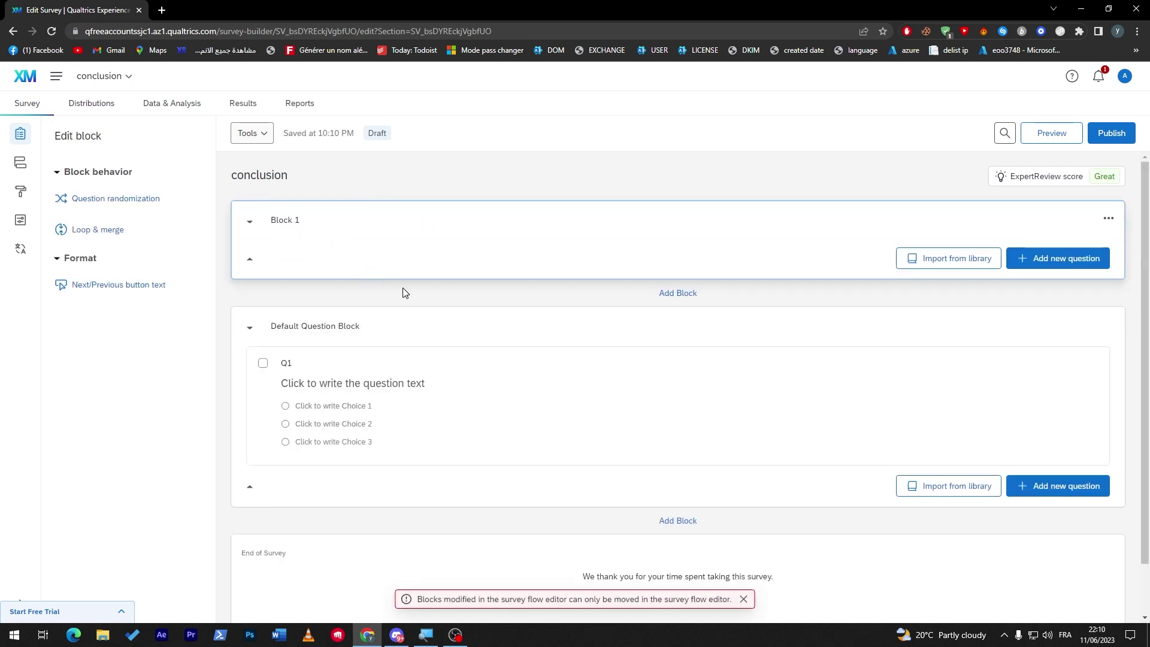
left_click(1028, 260)
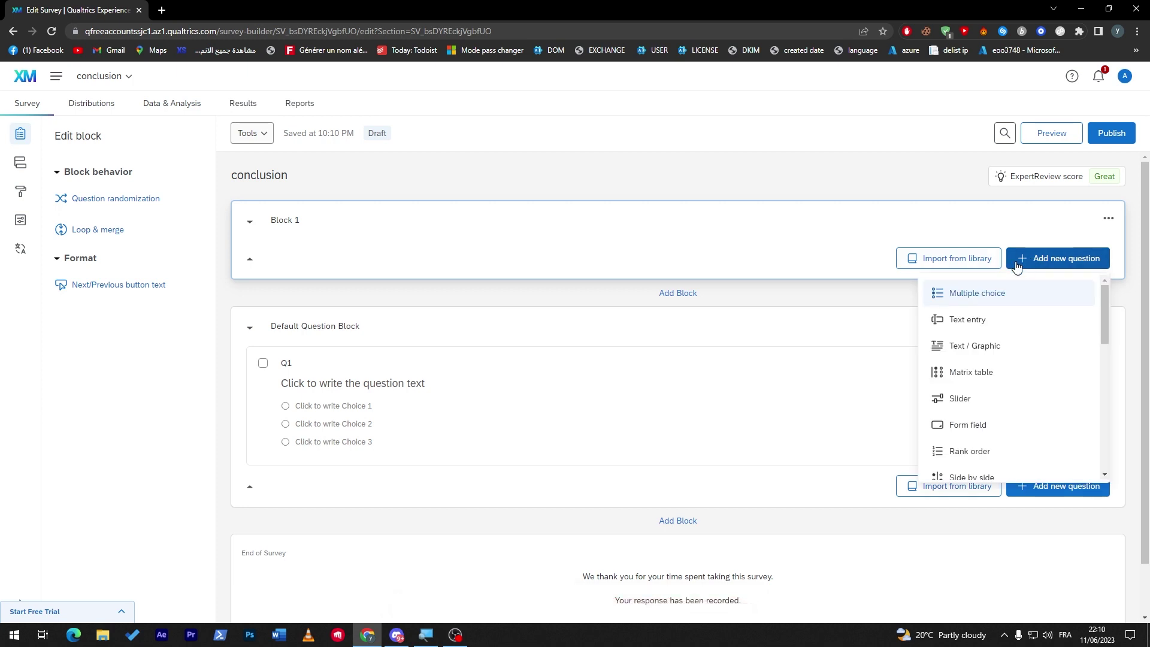
Add a multiple-choice question Q2 reading 'Do u watch football or know anything about it'
left_click(961, 293)
left_click(303, 279)
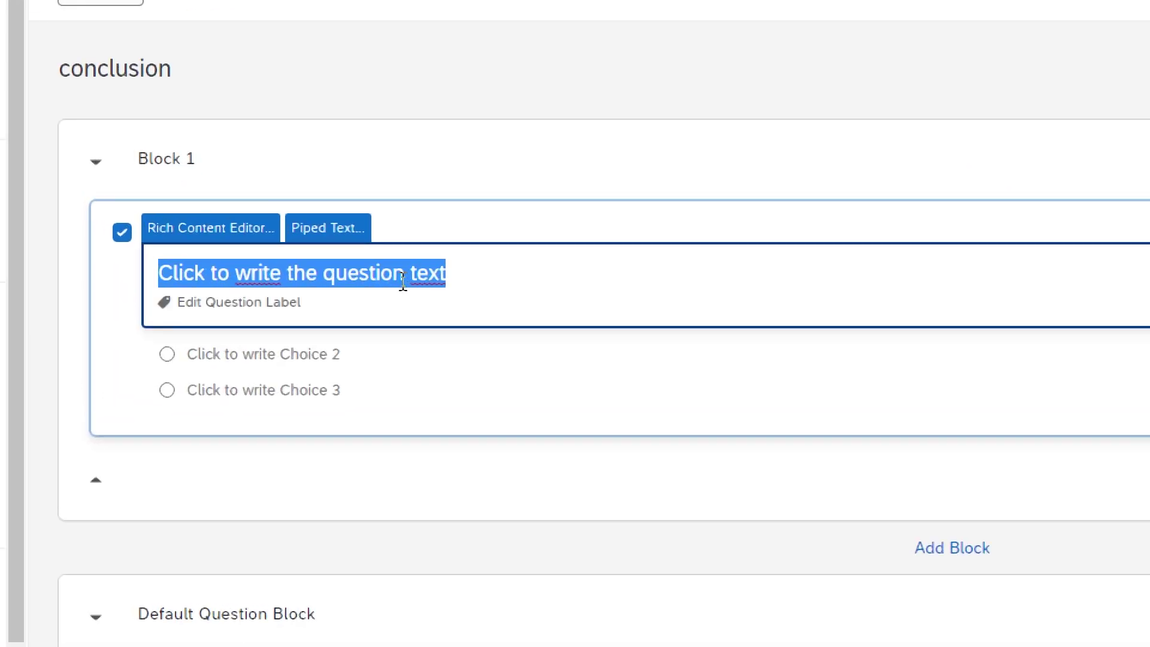
type("f")
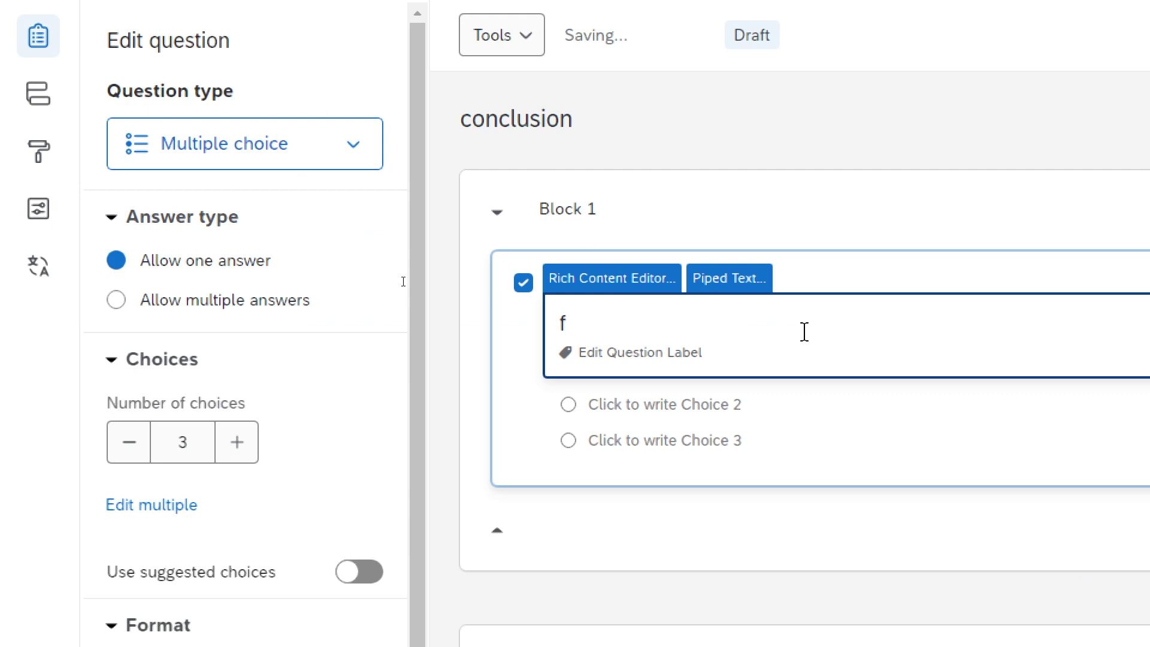
key("BackSpace")
type("Fo")
key("BackSpace")
key("BackSpace")
type("Do u watch football")
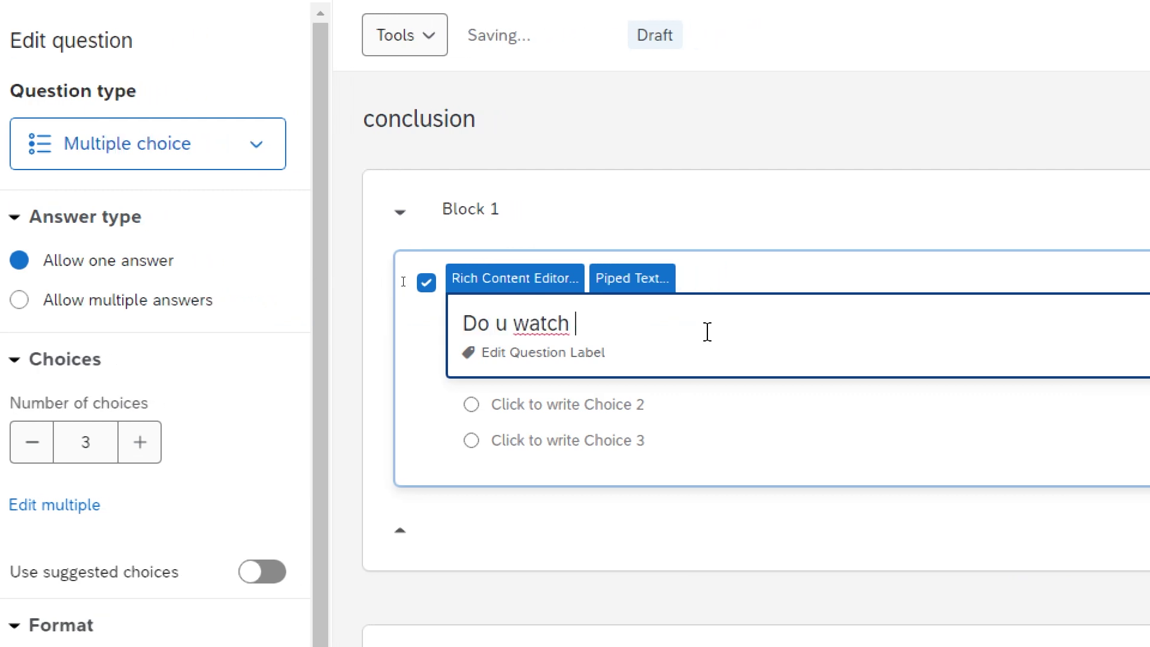
type(" and know ")
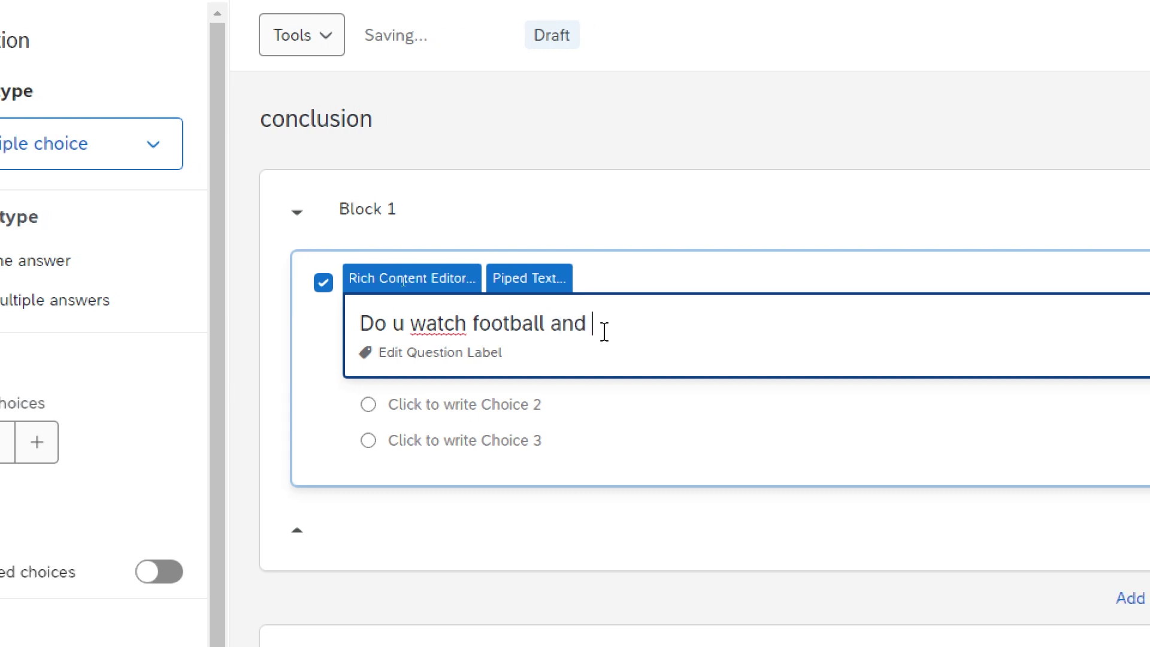
type("any")
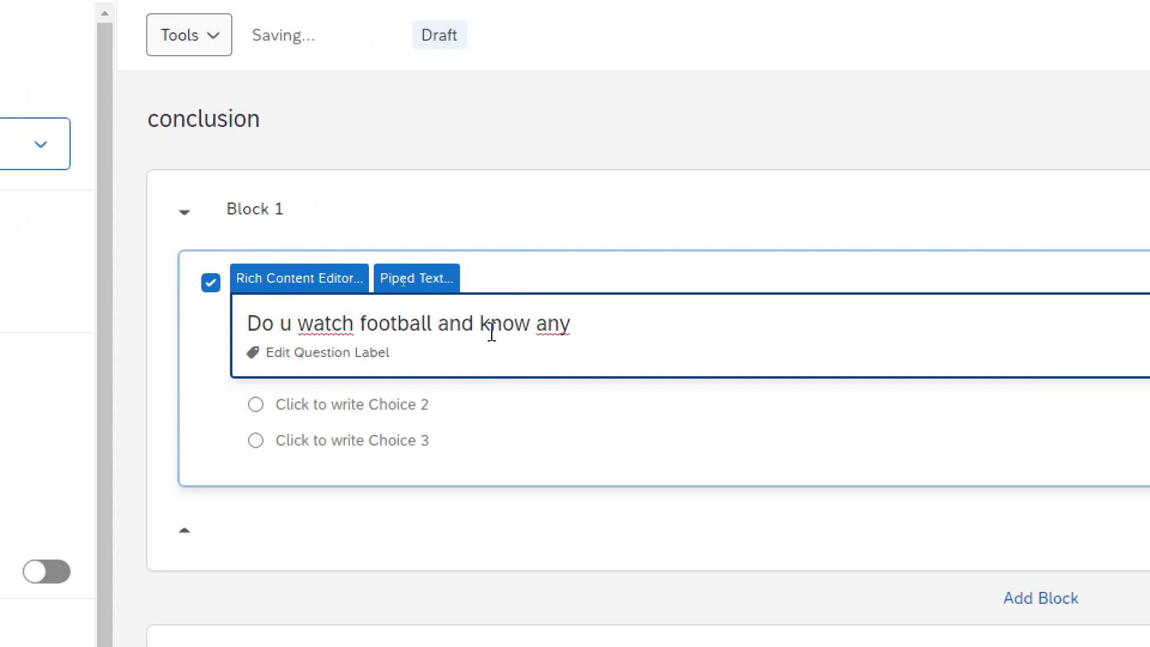
type("thing about it")
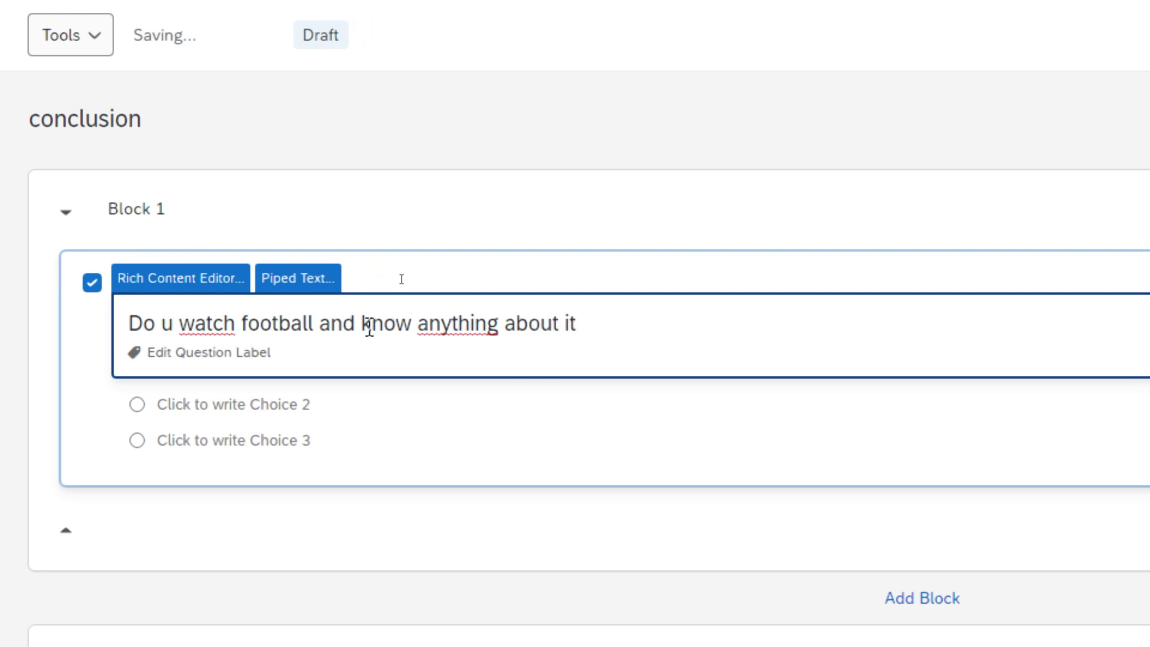
double_click(323, 326)
type("or")
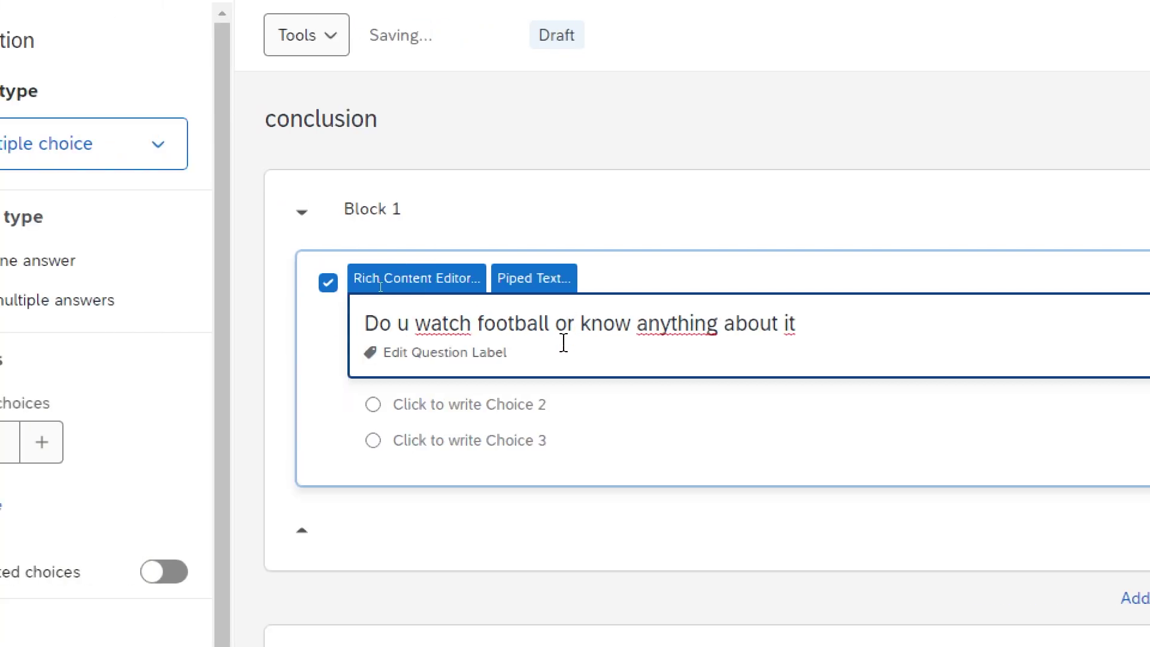
left_click(237, 406)
left_click(462, 370)
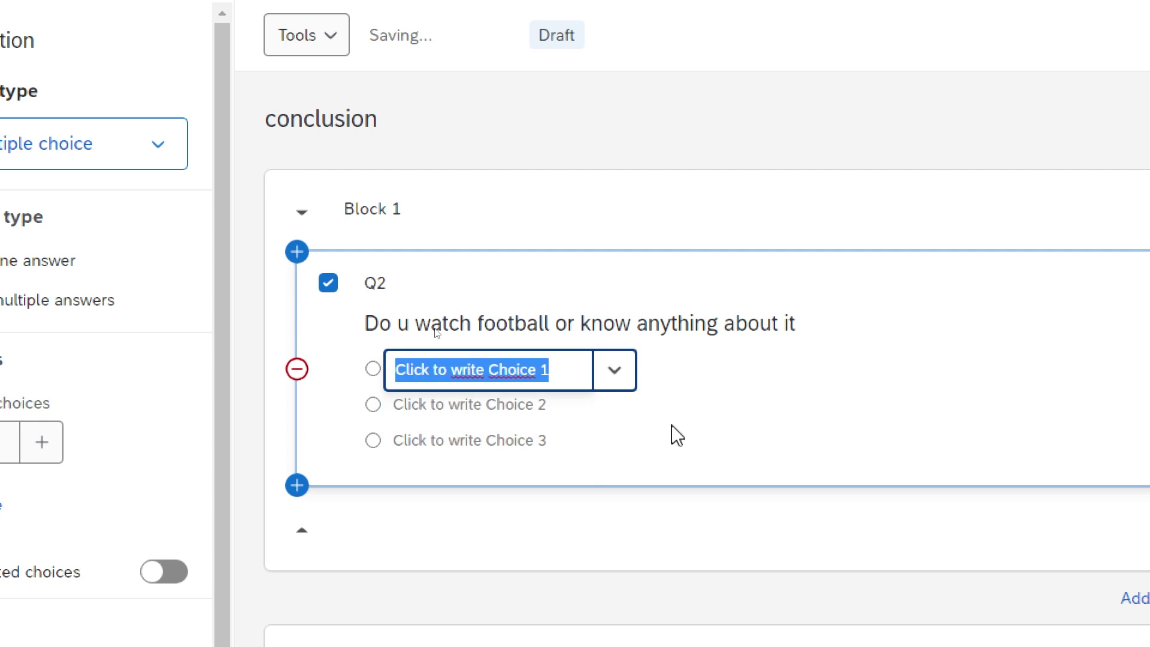
Set Q2's answer choices to Yes and No, removing the suggested Maybe choice
type("Yes")
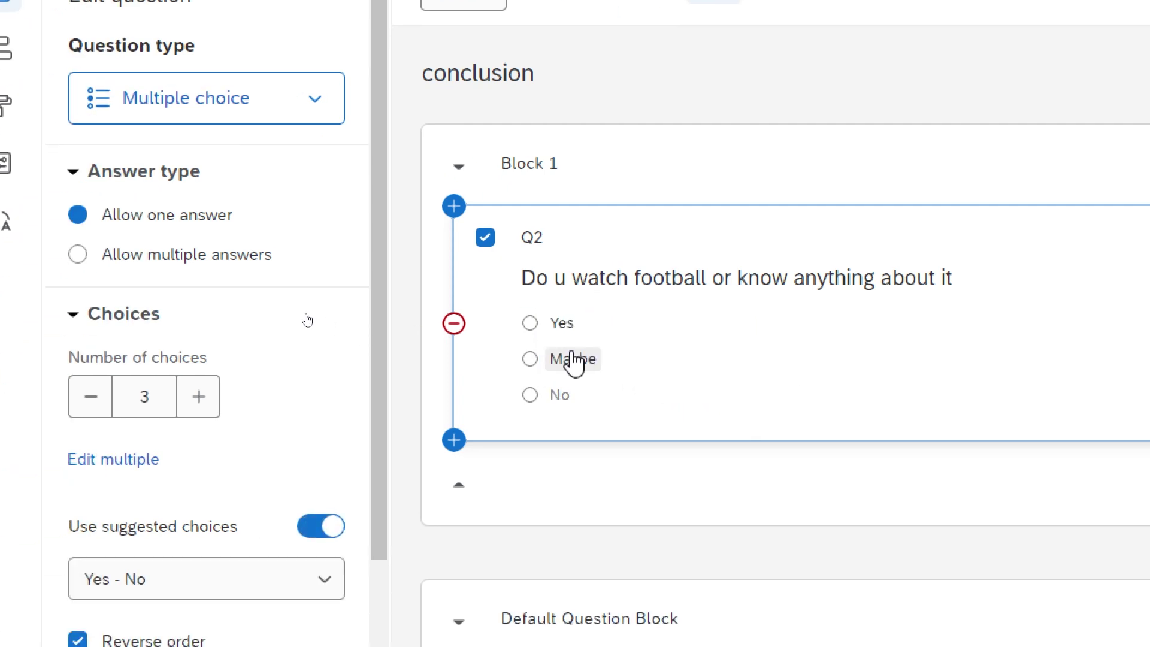
left_click(577, 362)
left_click(615, 413)
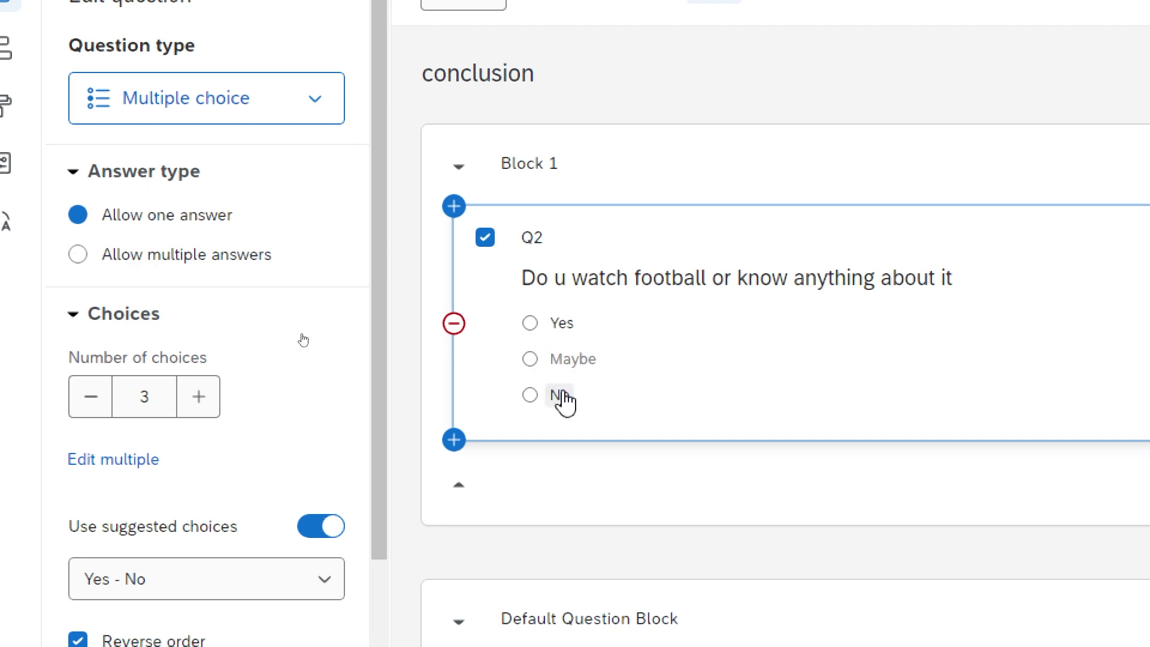
left_click(605, 370)
left_click(658, 365)
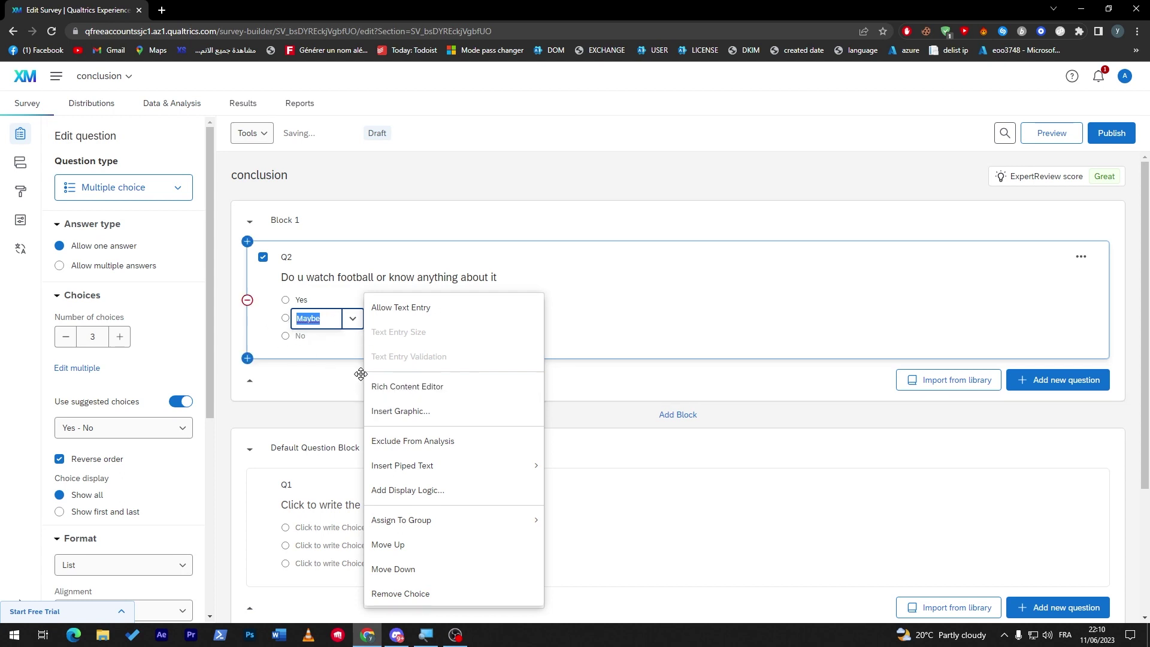
left_click(419, 593)
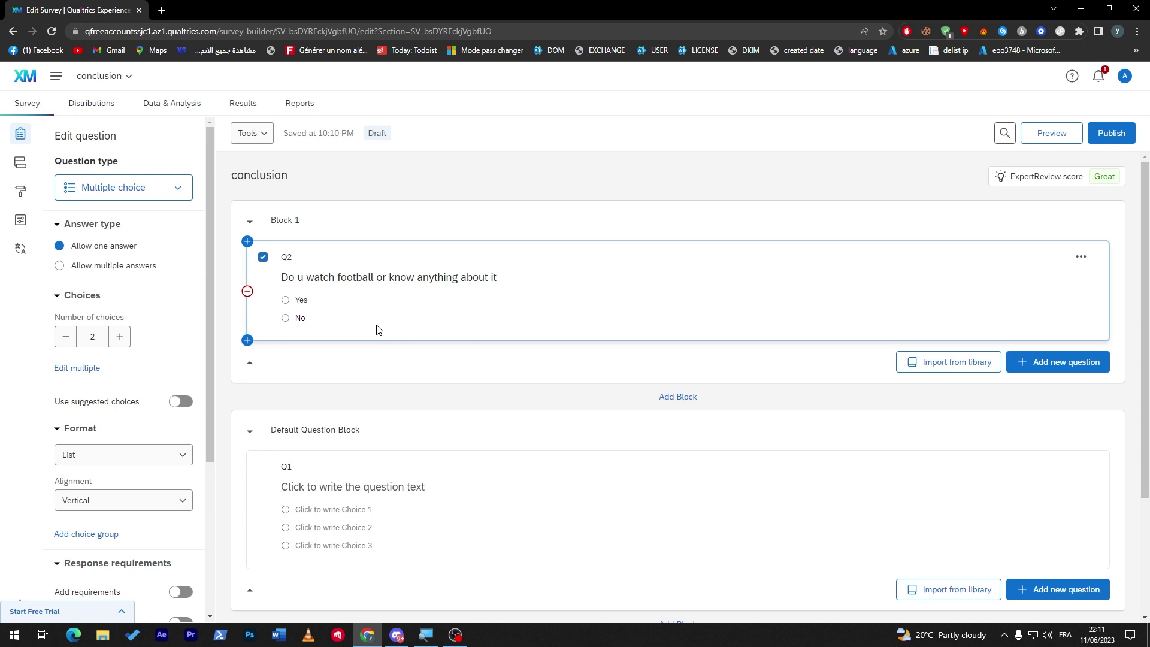
left_click(288, 467)
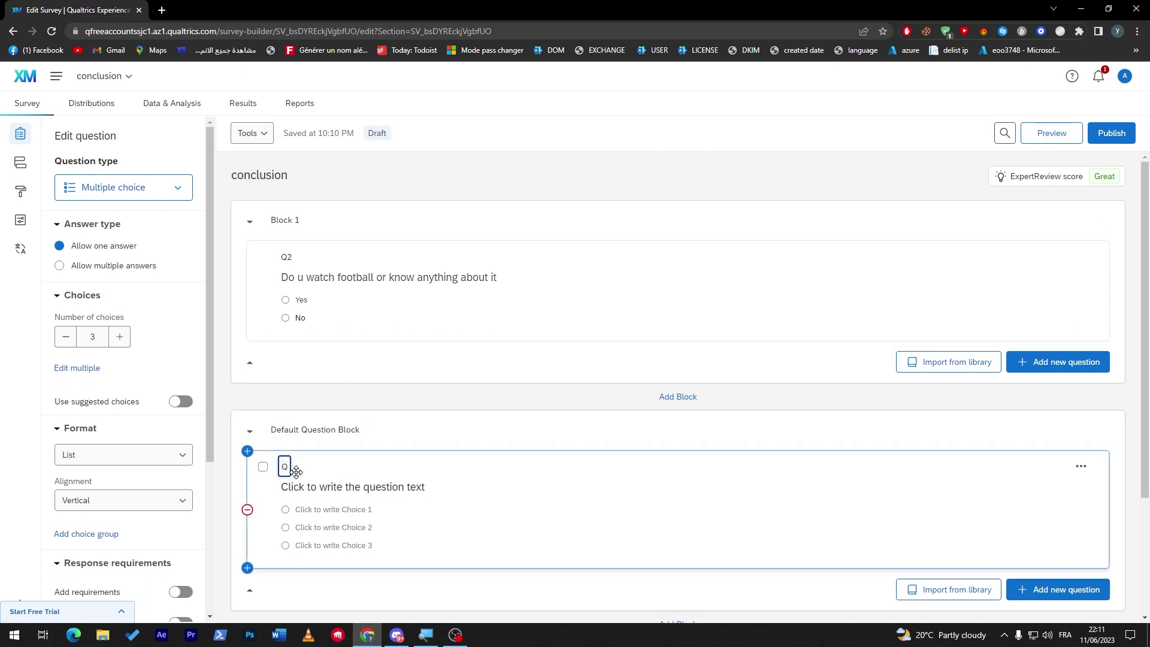
Open Display logic for the empty Q3 under Question behavior
left_click(354, 347)
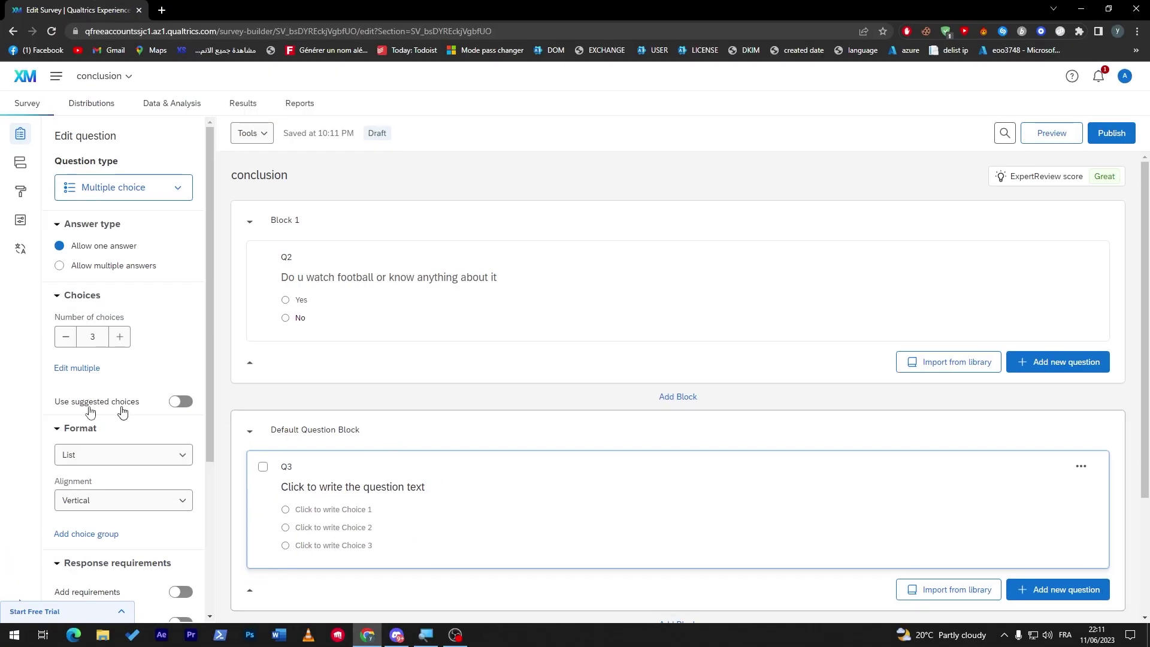
left_click_drag(210, 412, 216, 573)
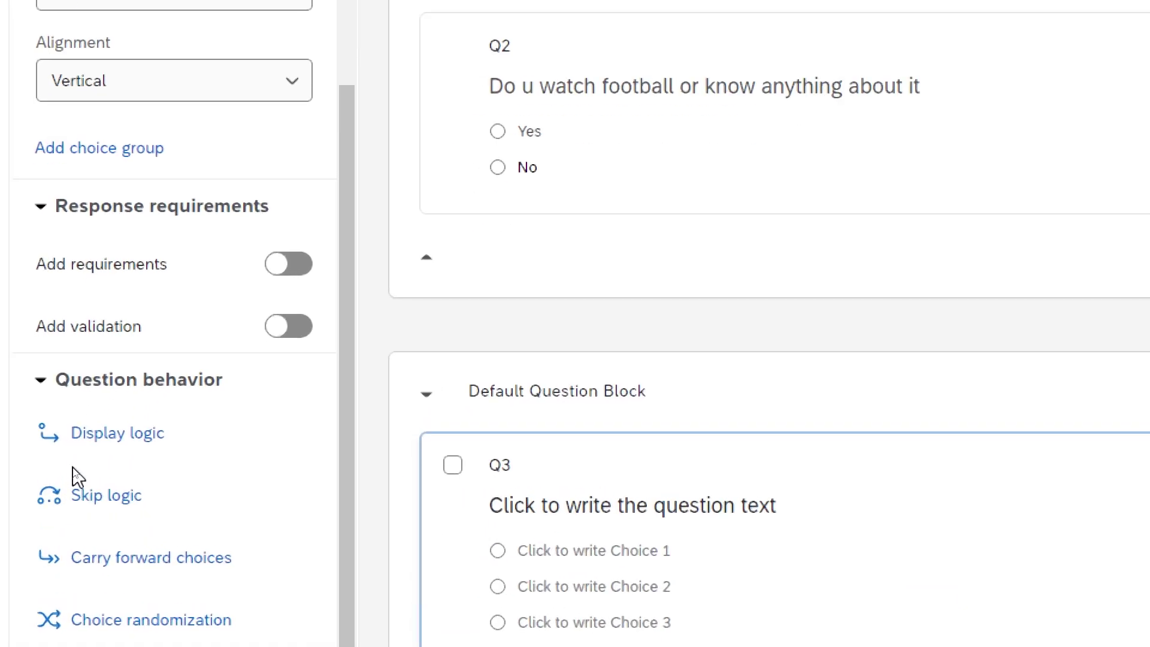
left_click(103, 436)
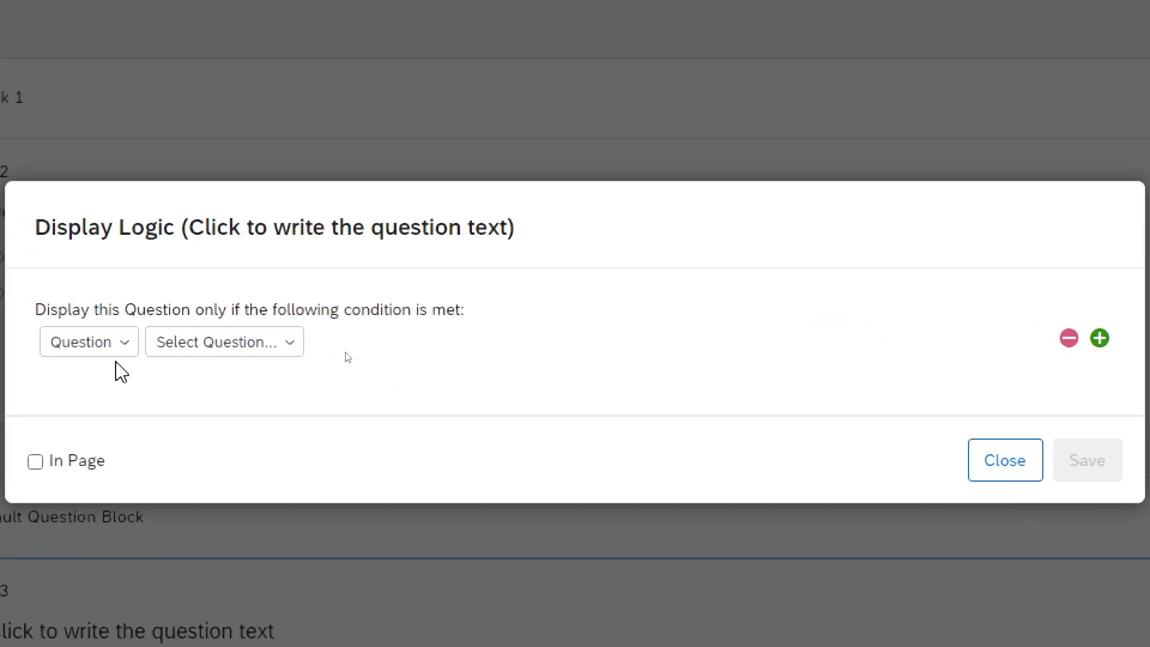
Set Q3's display logic to Q2 'Yes' Is Selected and save it
left_click(391, 345)
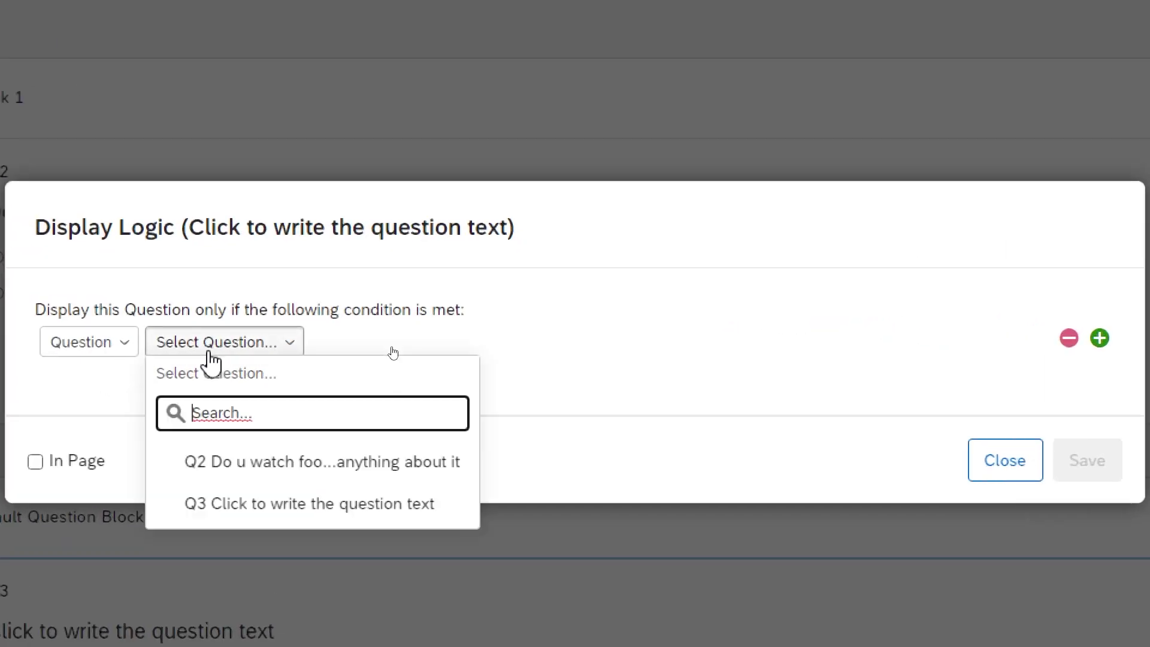
left_click(264, 465)
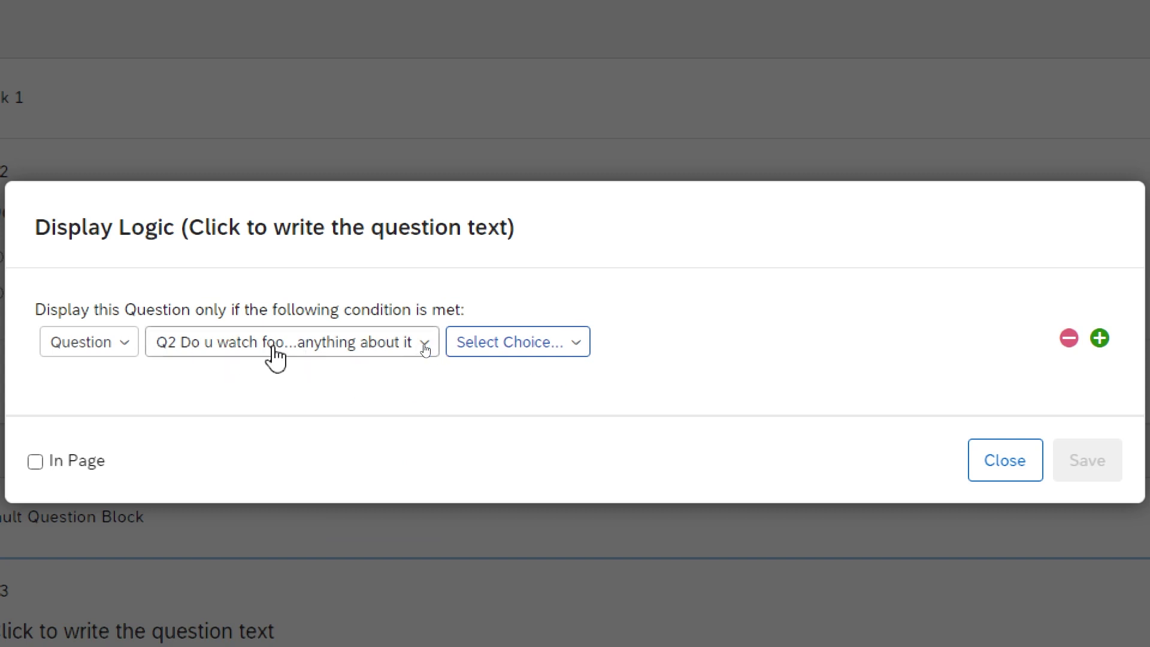
left_click(523, 351)
left_click(500, 466)
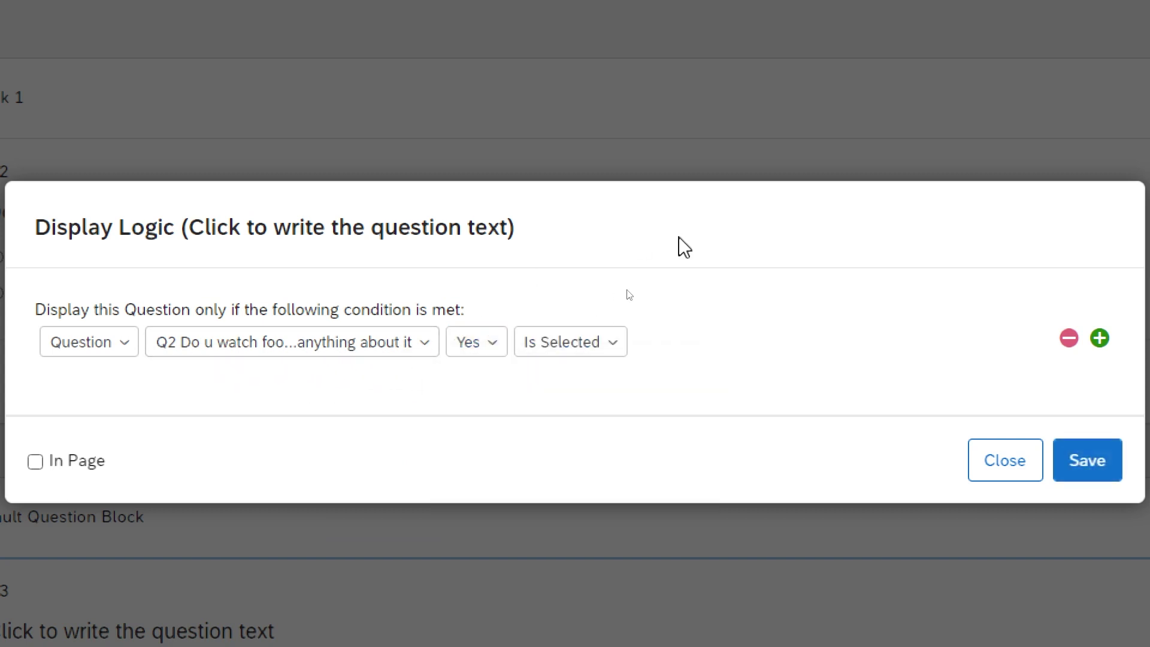
left_click(1087, 461)
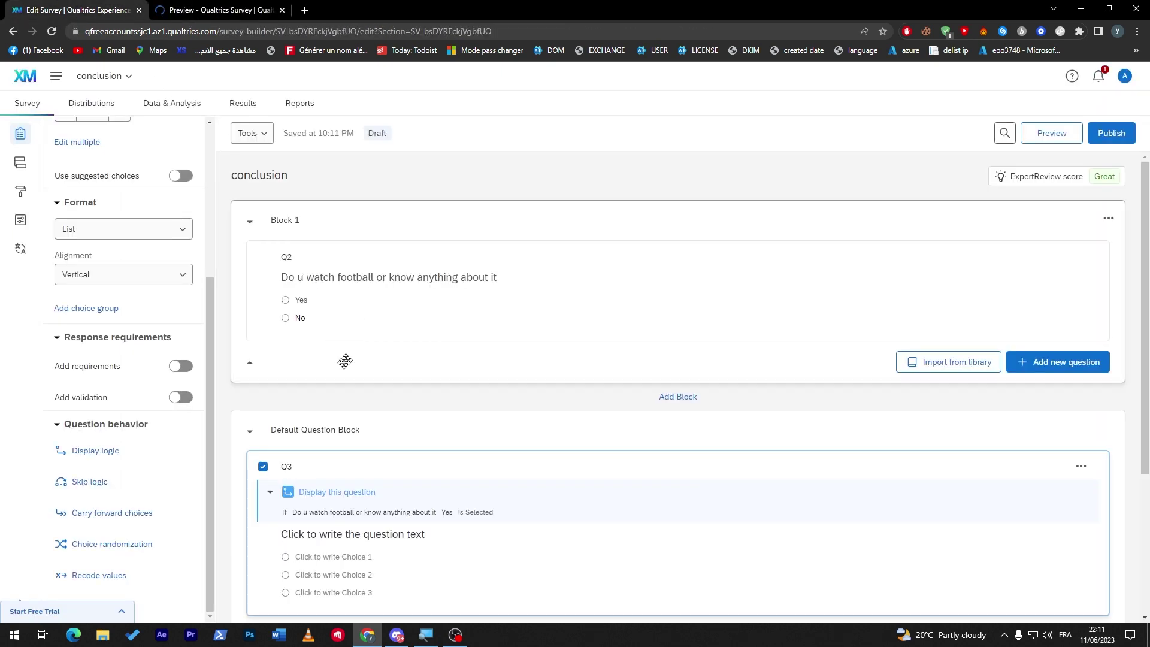
In the preview, answer Yes to the football question and advance to the follow-up Q3
left_click(221, 10)
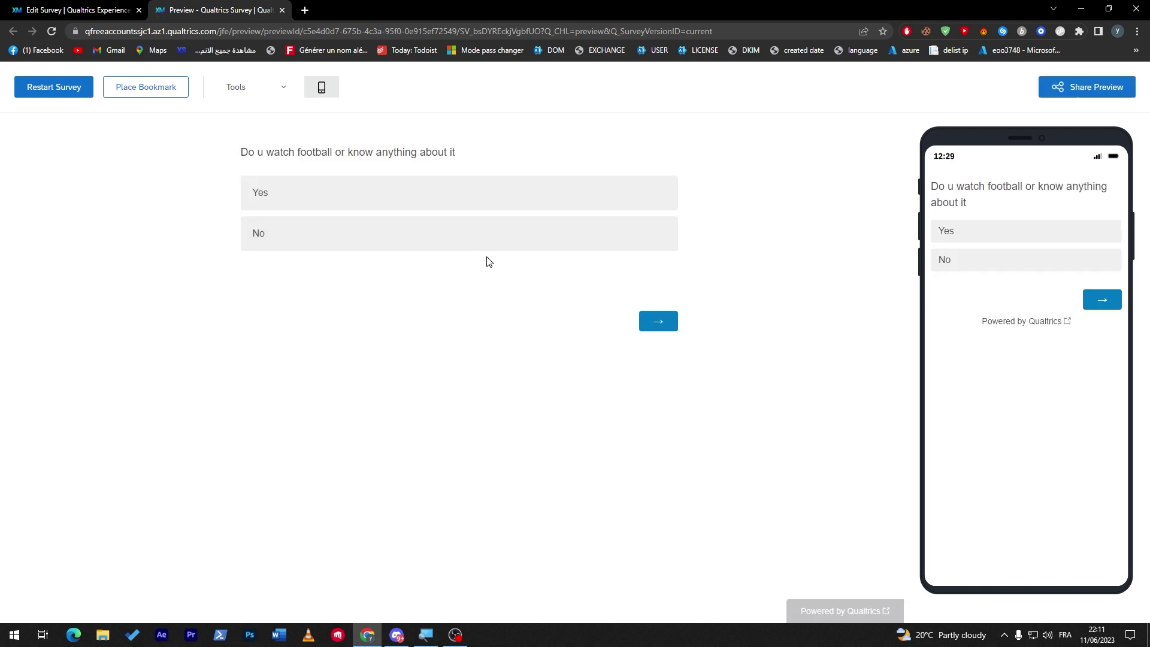
left_click(437, 200)
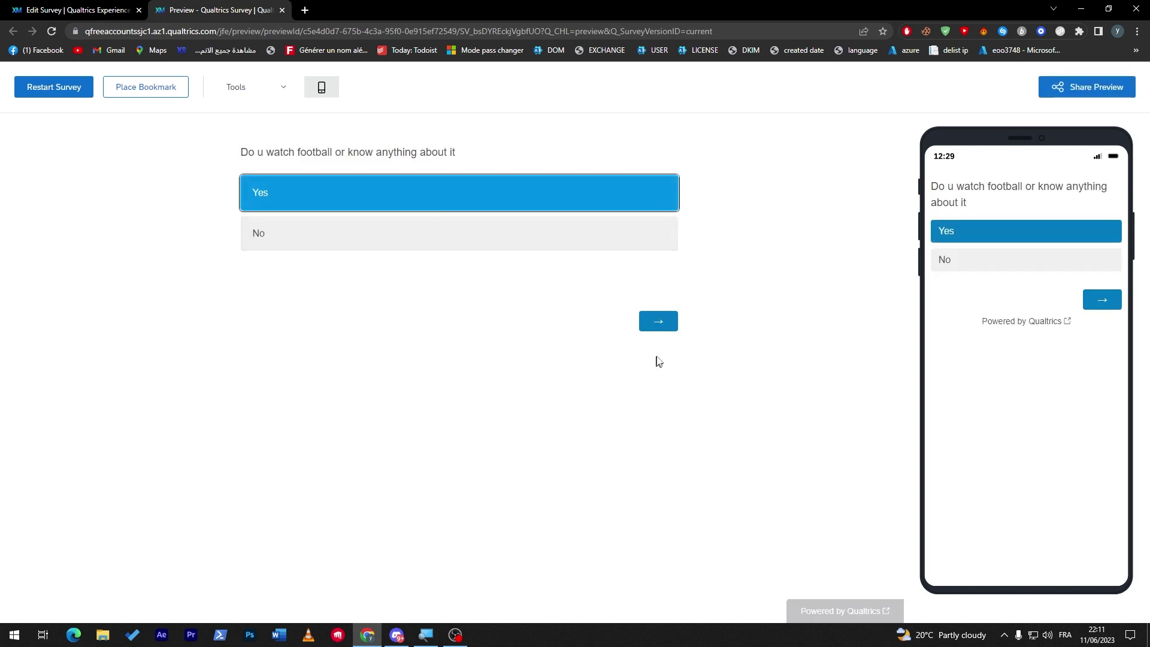
left_click(657, 327)
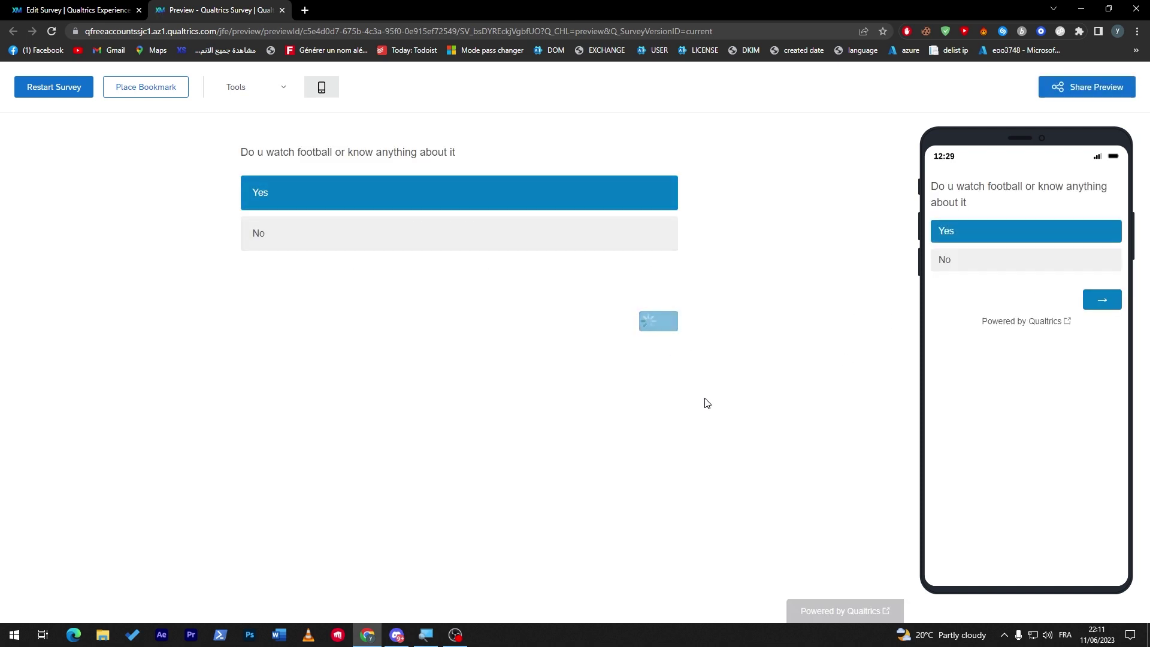
left_click_drag(258, 151, 457, 150)
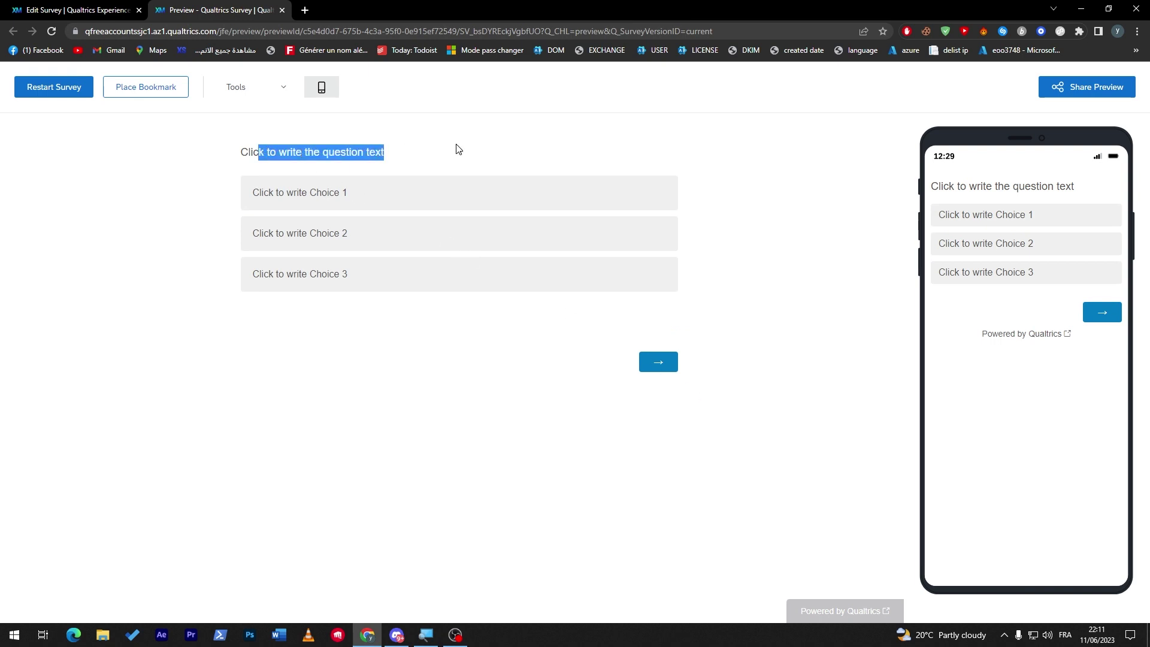
left_click(457, 149)
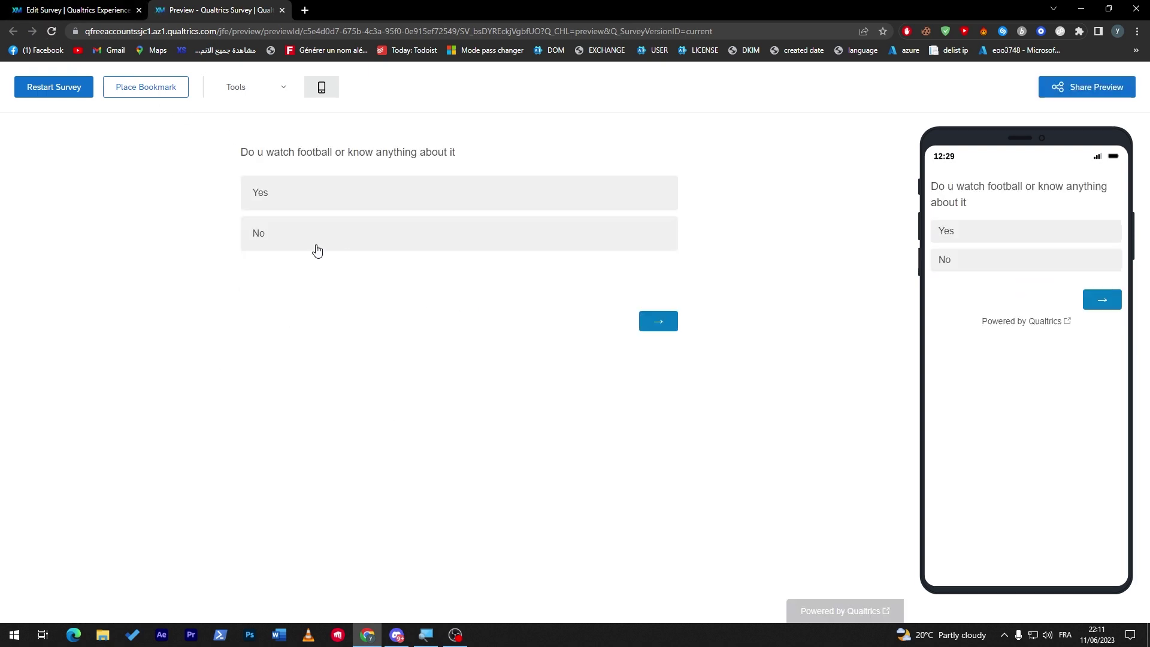
Answer No in the preview and reach the thank-you message
left_click(329, 246)
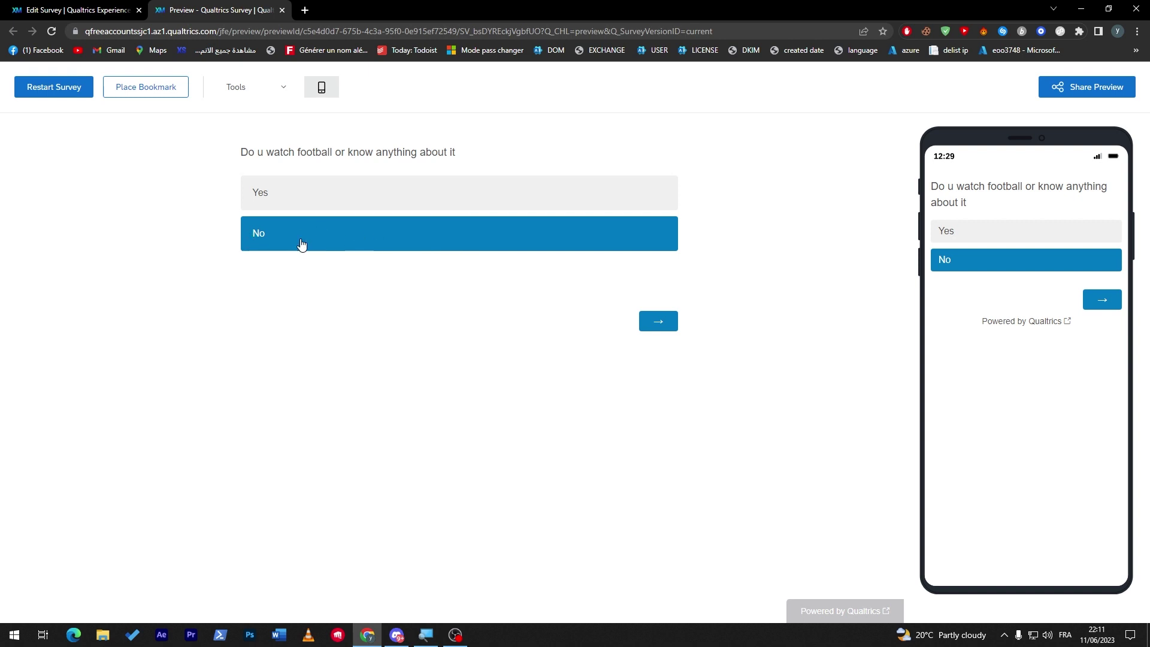
left_click(658, 324)
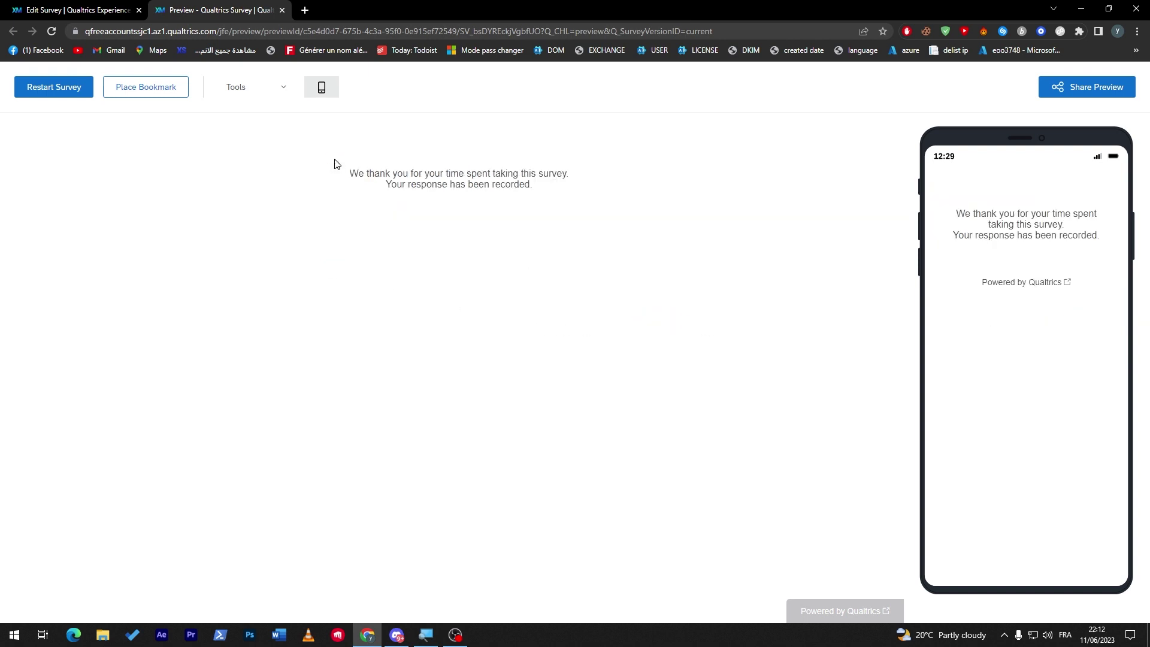
left_click_drag(344, 174, 546, 193)
left_click(583, 191)
left_click_drag(545, 194, 360, 185)
left_click(354, 182)
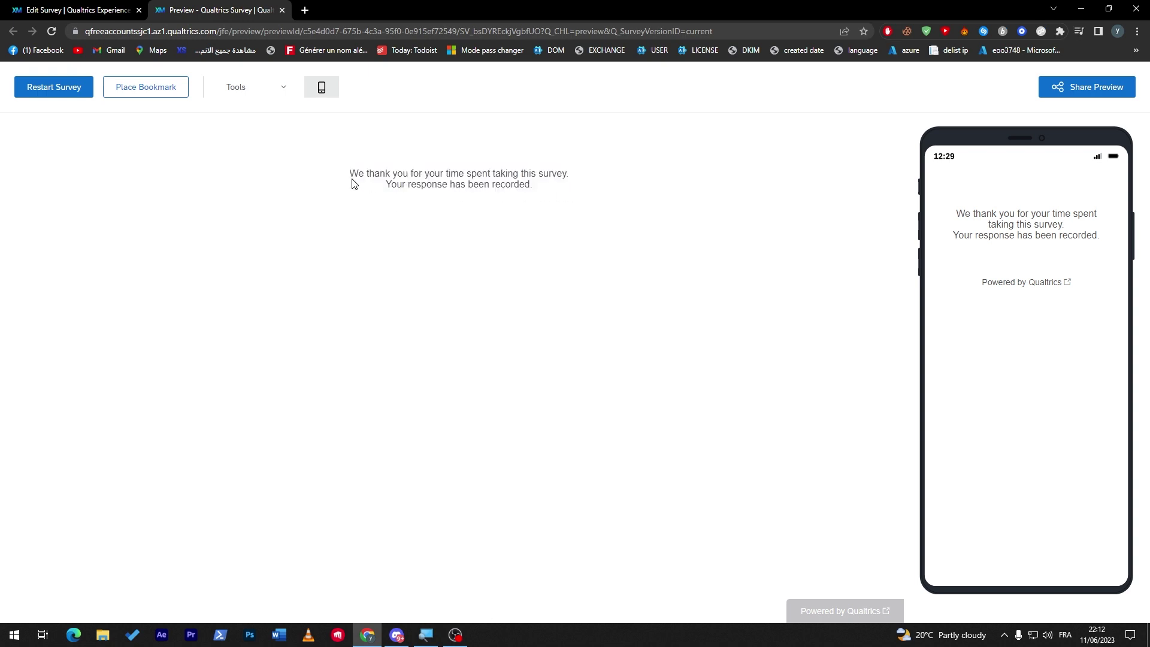
Return to the survey editor tab
left_click(87, 9)
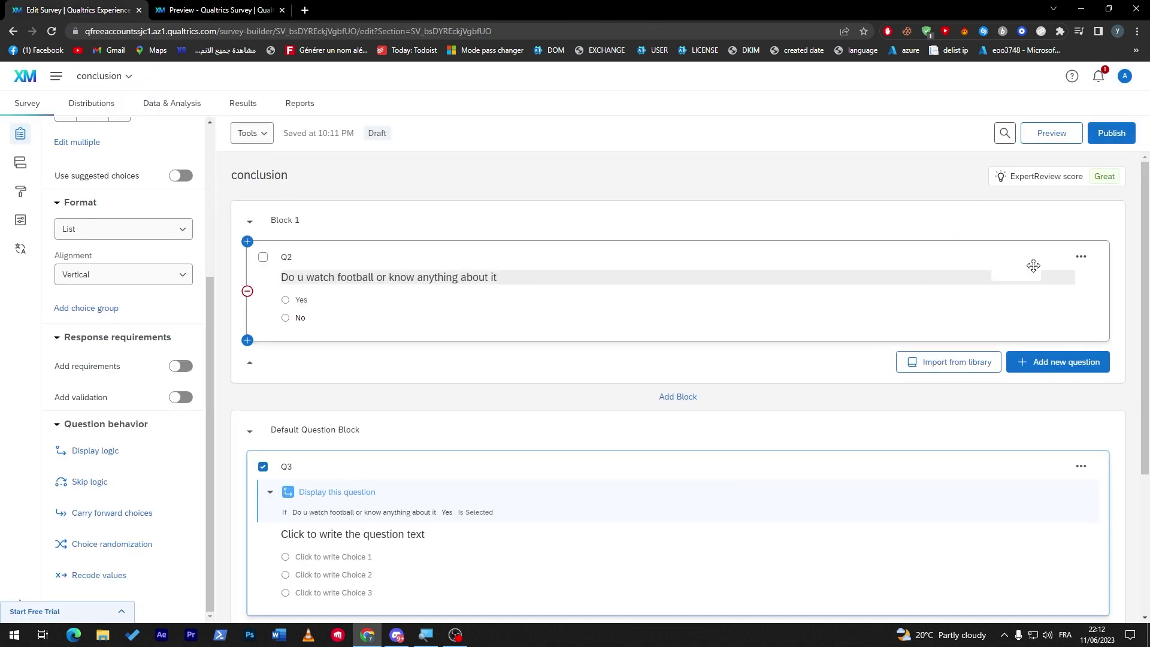
scroll(1126, 299, "down", 3)
scroll(1144, 304, "up", 1)
left_click(219, 9)
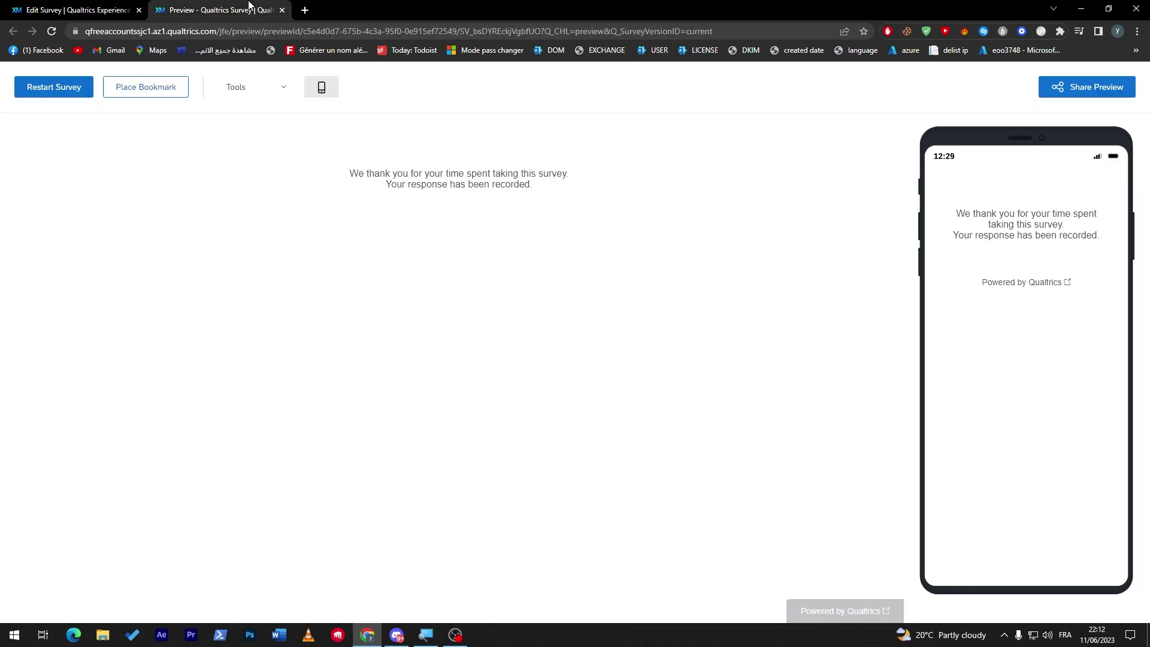
left_click(122, 8)
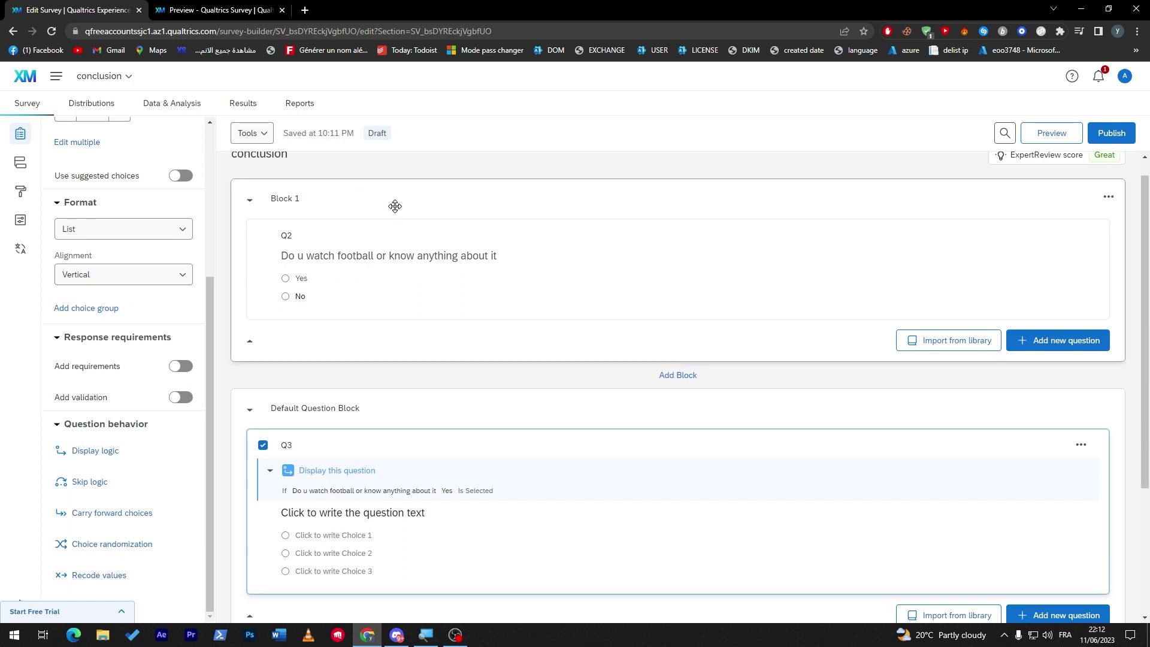
Review the survey, opening and closing the Block 1 options menu
scroll(1108, 360, "down", 3)
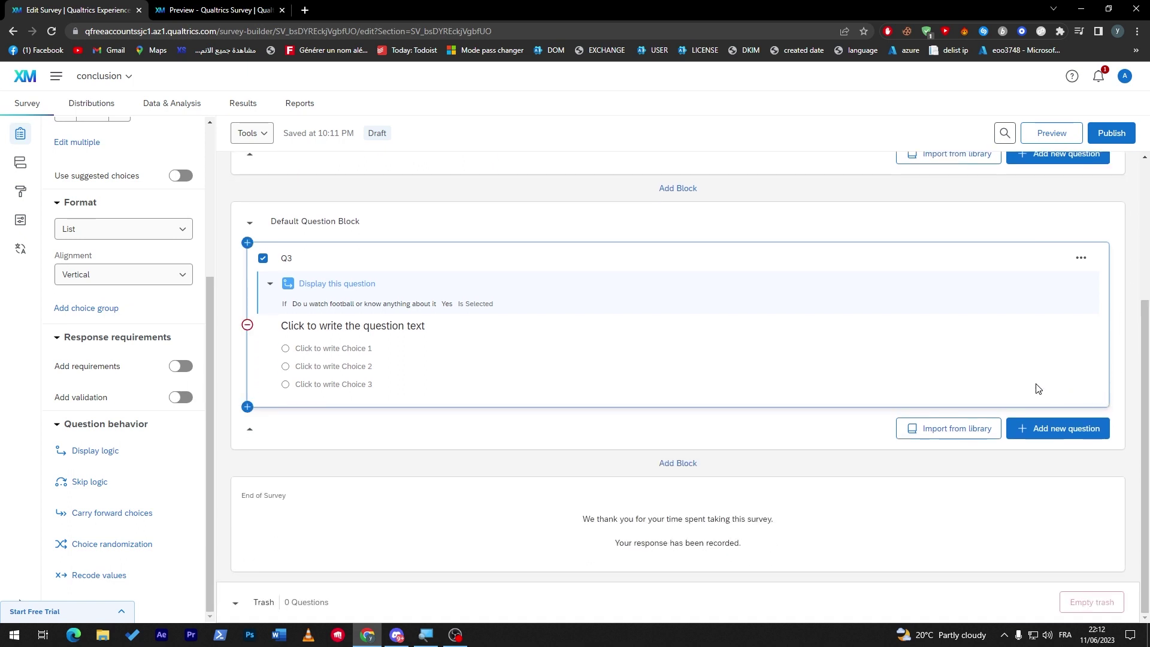
scroll(1016, 377, "up", 3)
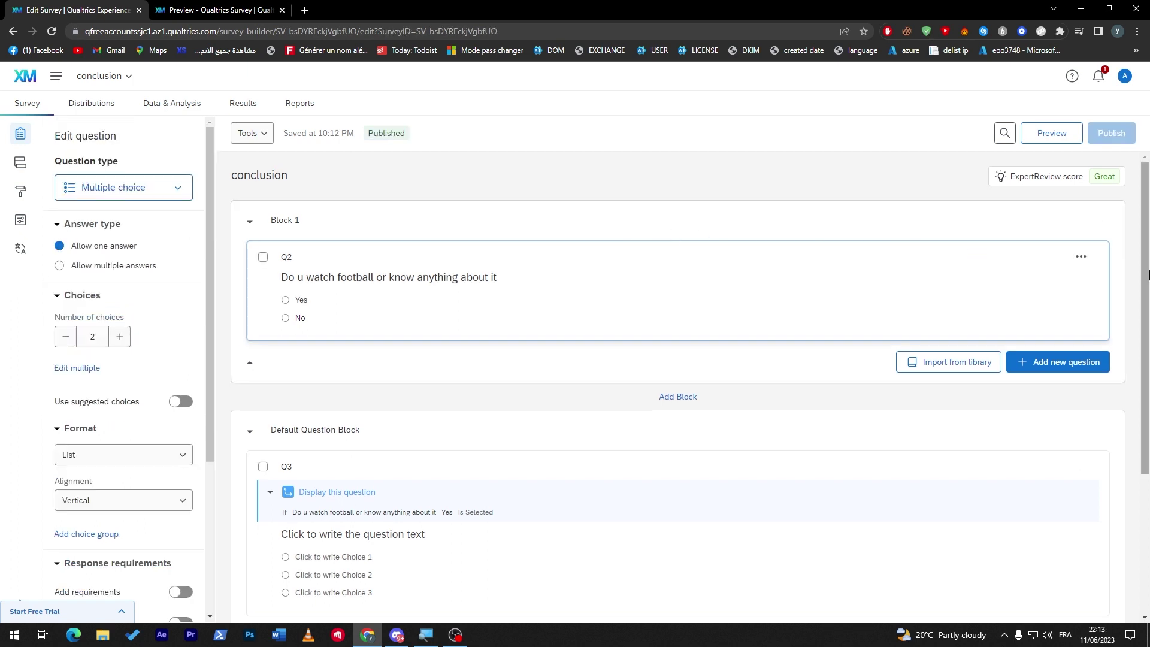
left_click(1107, 219)
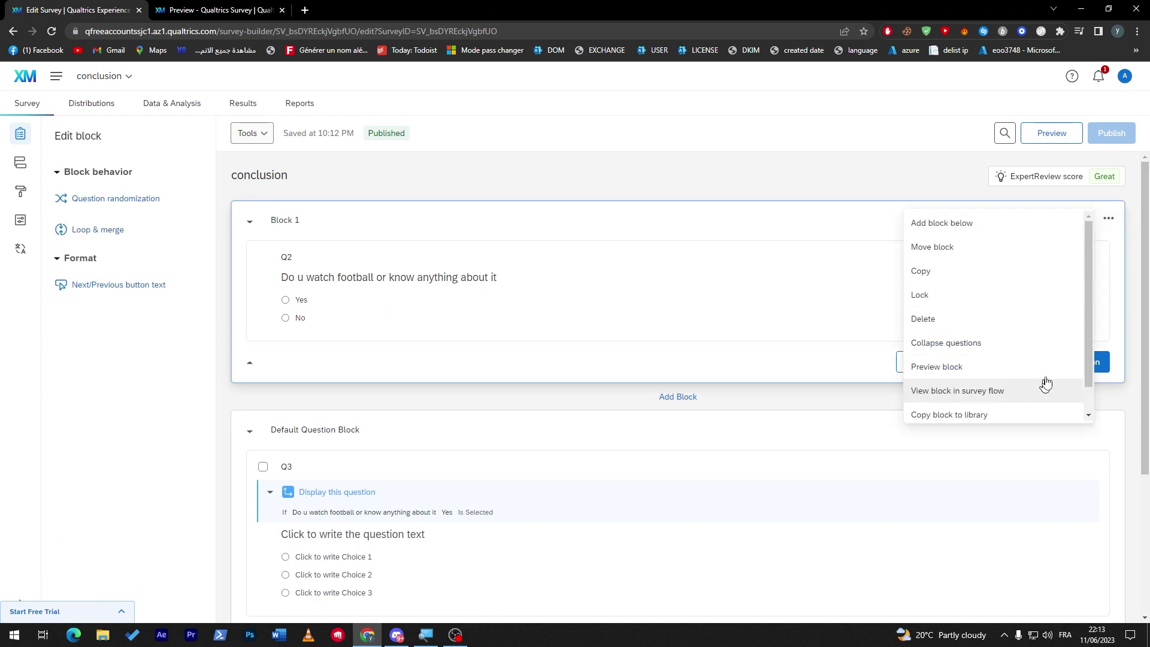
scroll(1088, 347, "down", 1)
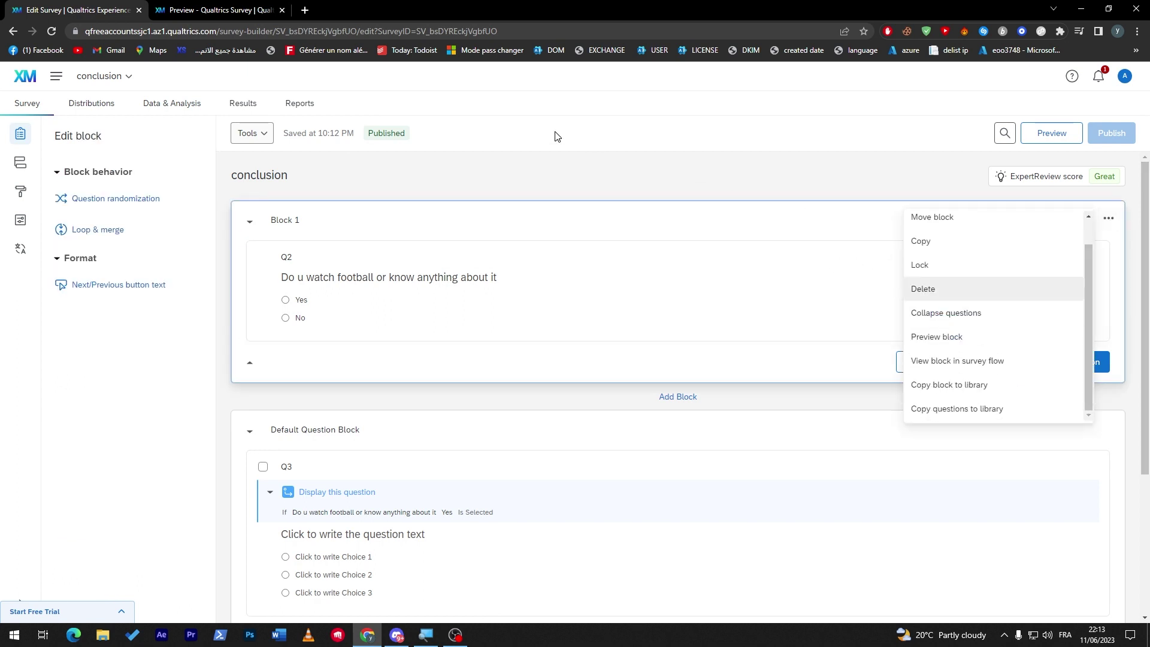
left_click(557, 174)
left_click(871, 184)
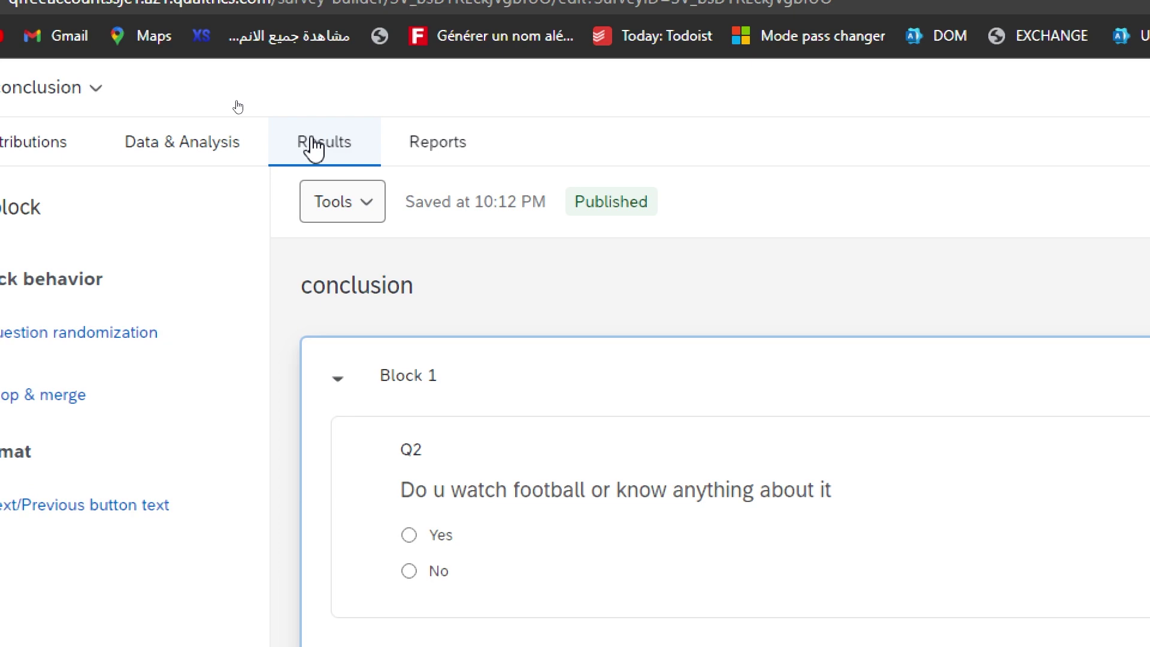
Open the Results report and check the Q2 football chart, moving between Q2 and Q3
left_click(312, 147)
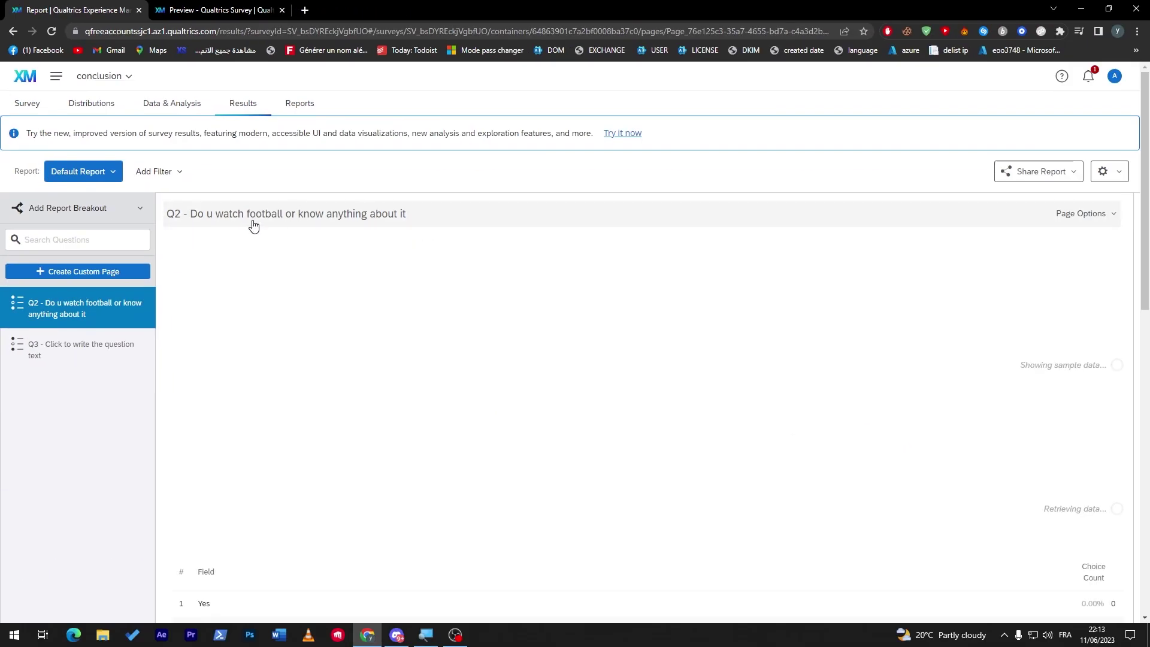
left_click(254, 225)
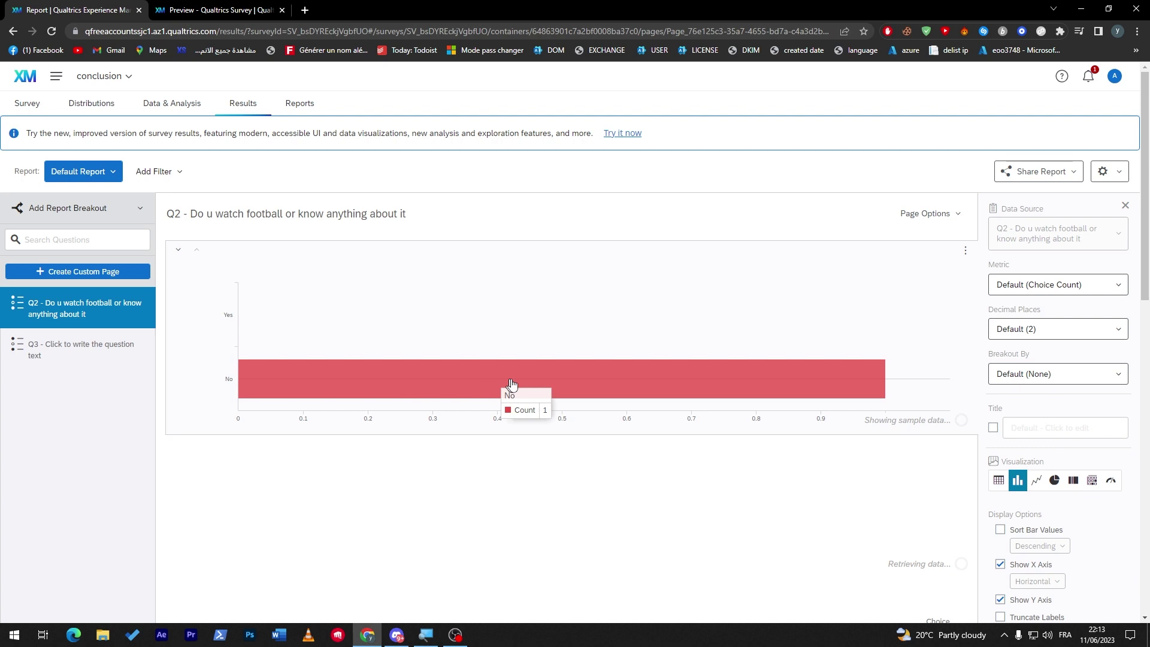
left_click(123, 351)
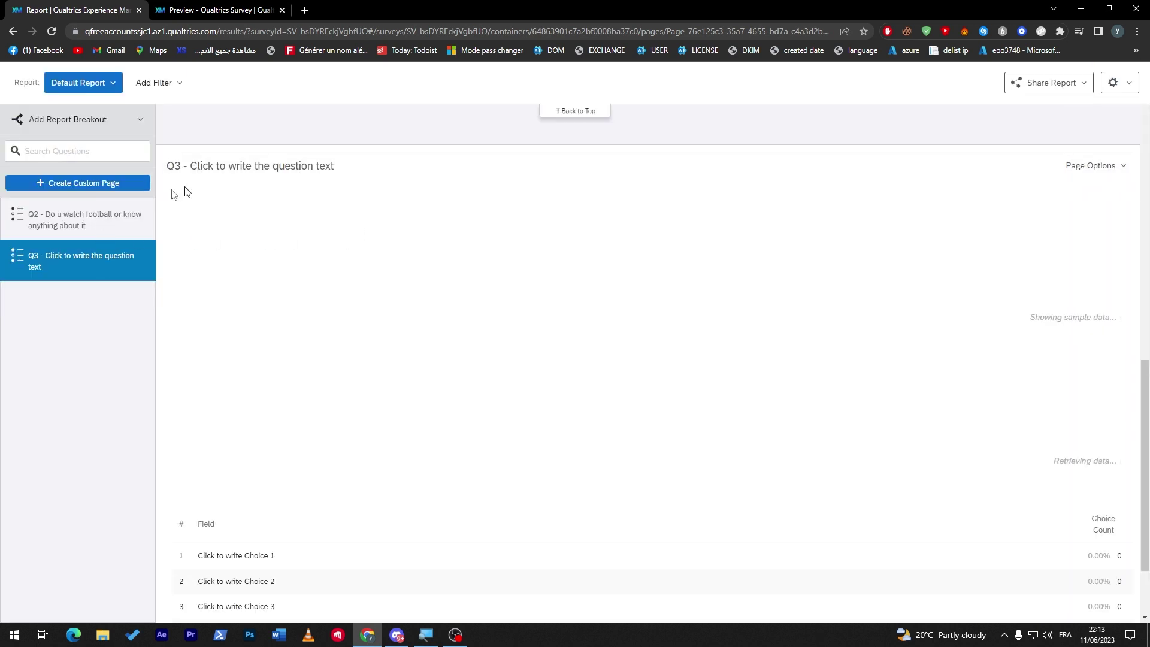
left_click(114, 220)
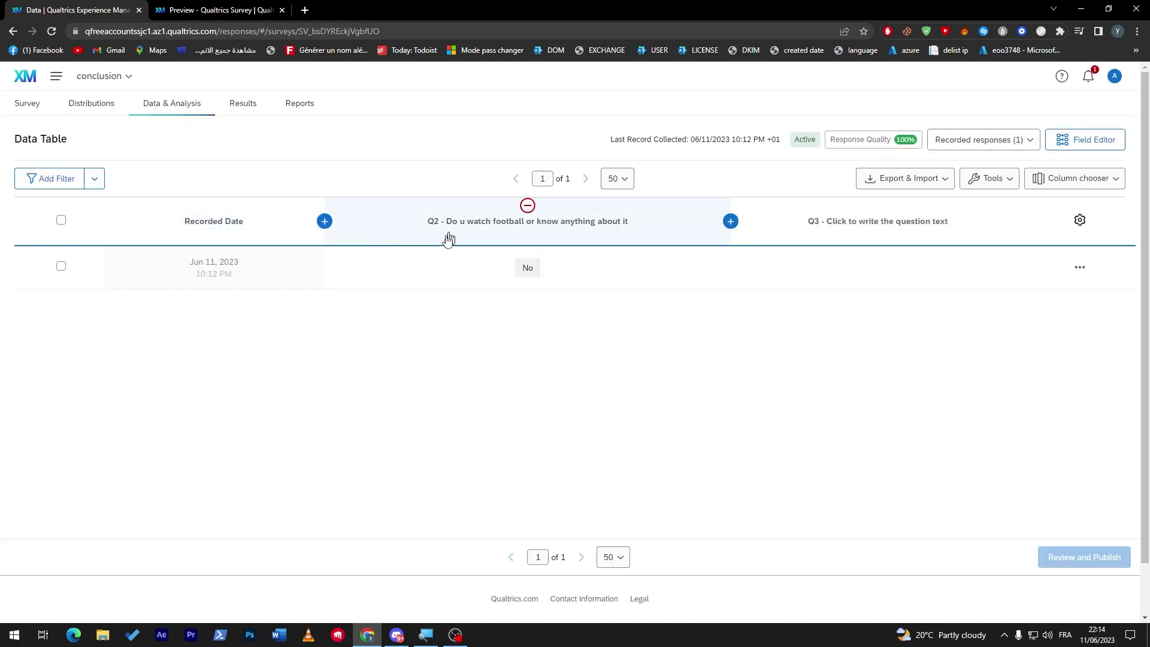
Inspect the recorded No response and the Export & Import options, then go to the empty Reports page
left_click_drag(471, 234, 274, 256)
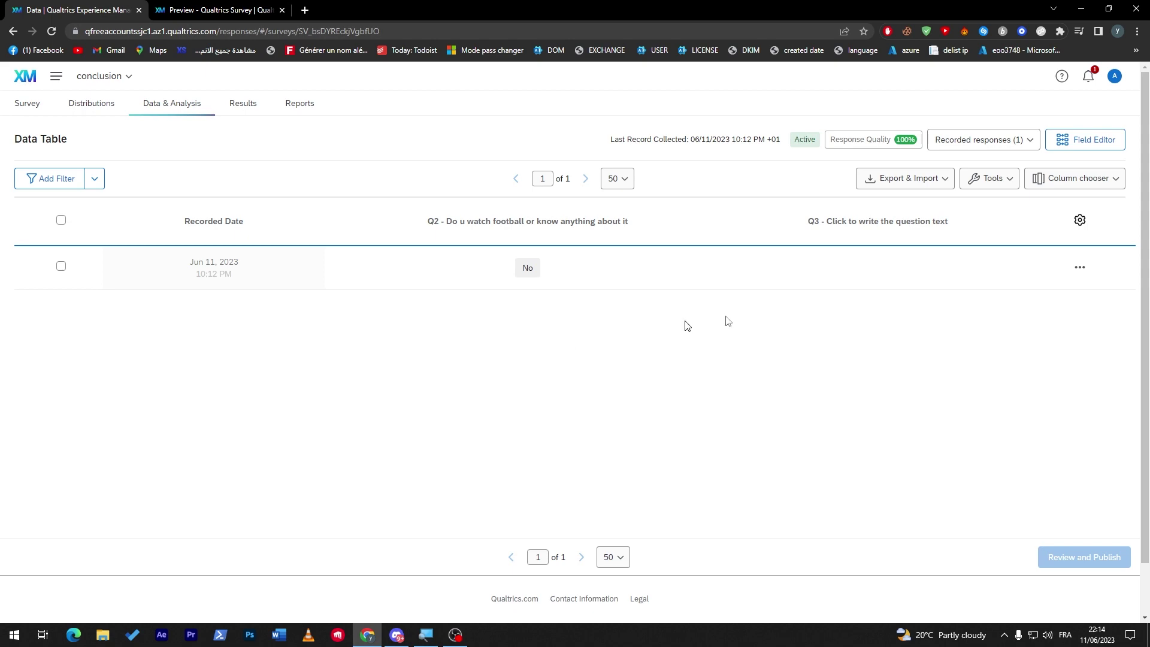
left_click(935, 183)
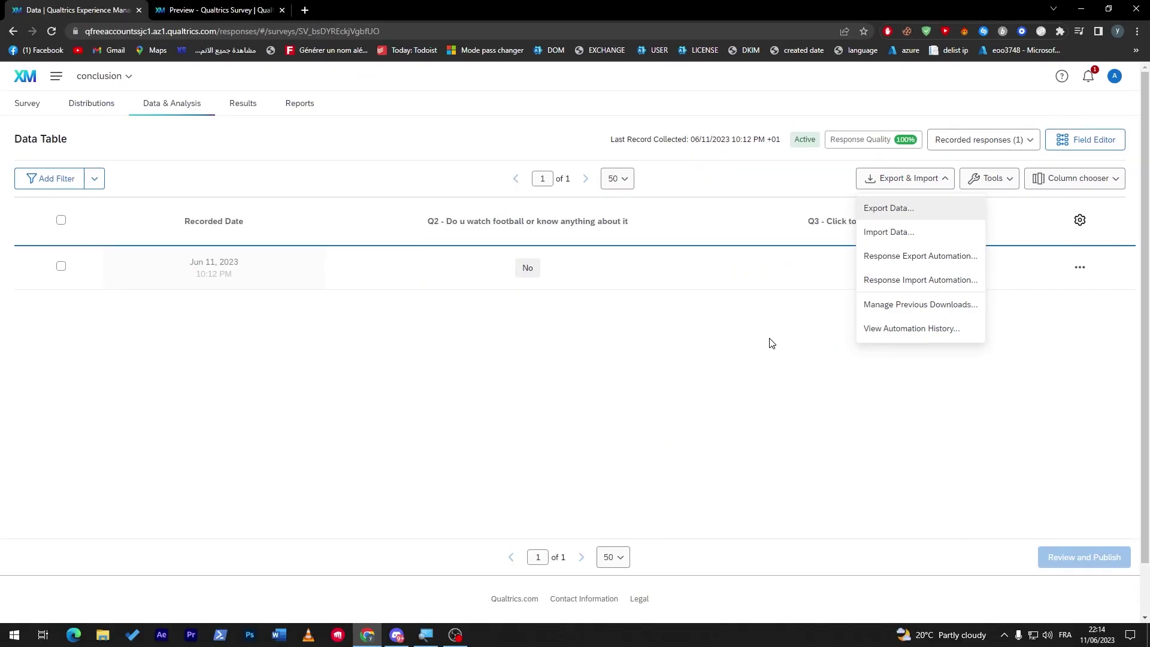
left_click(757, 347)
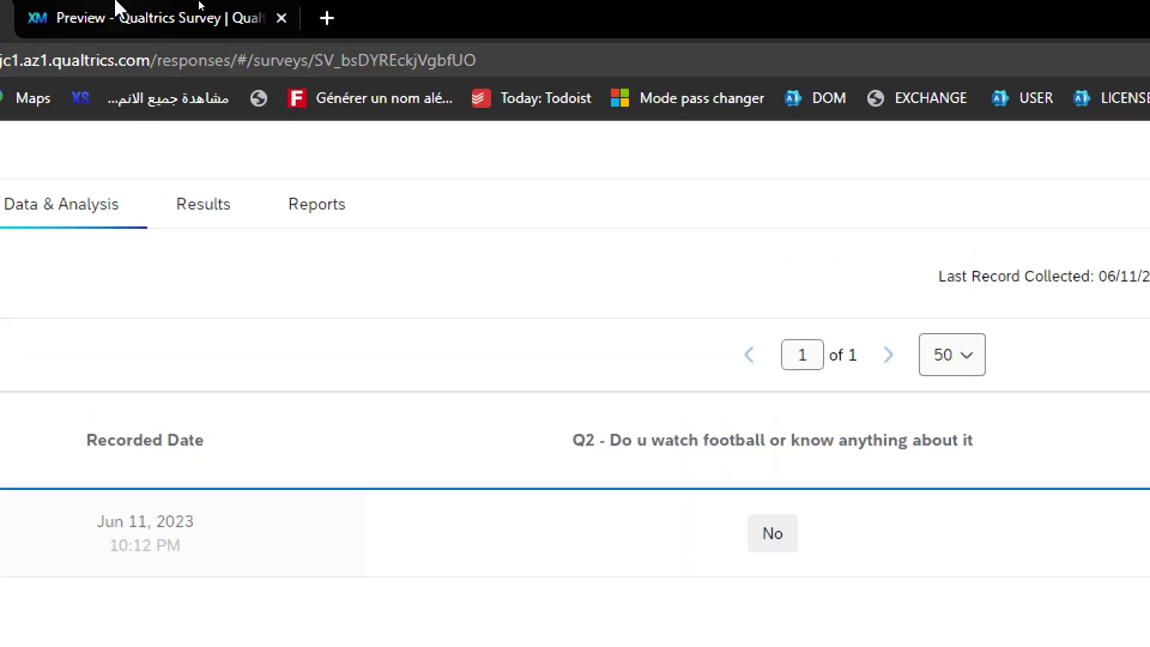
left_click(316, 213)
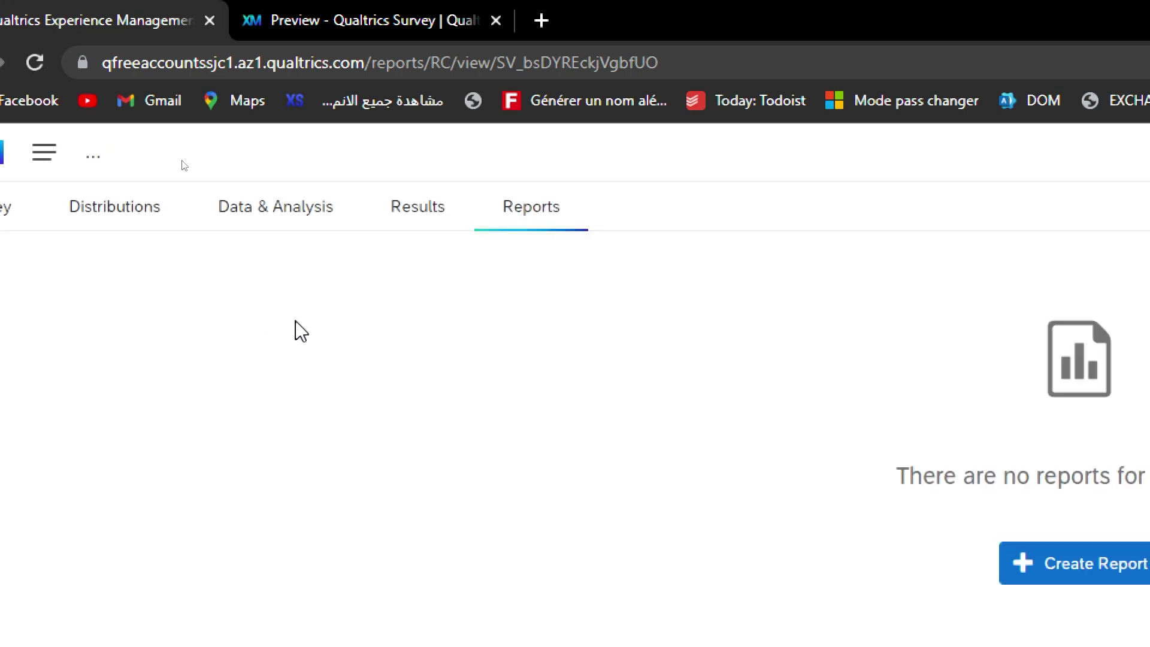
Create a new report named 'DAY 11/06'
left_click(1076, 574)
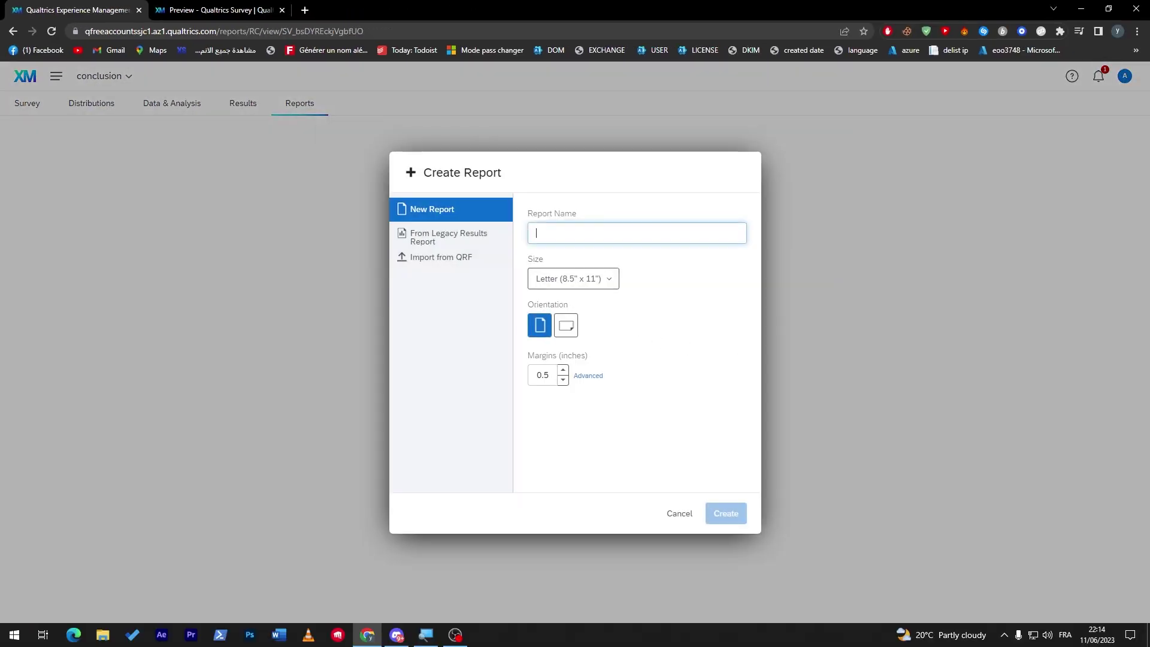
type("DAY 11/06")
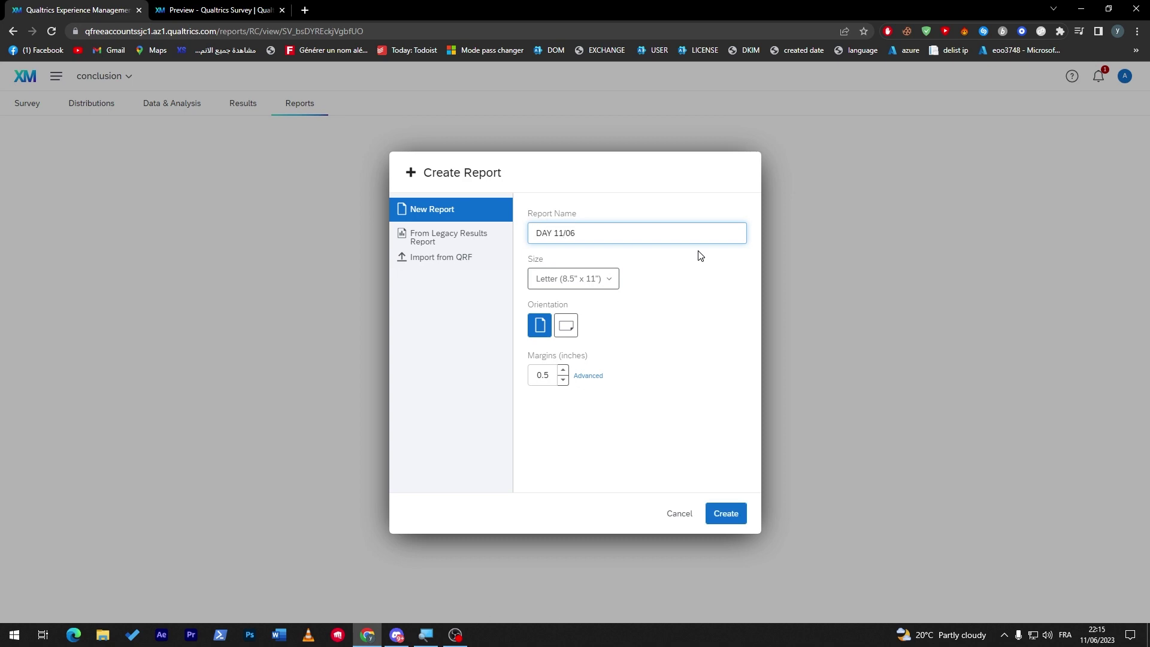
left_click(695, 303)
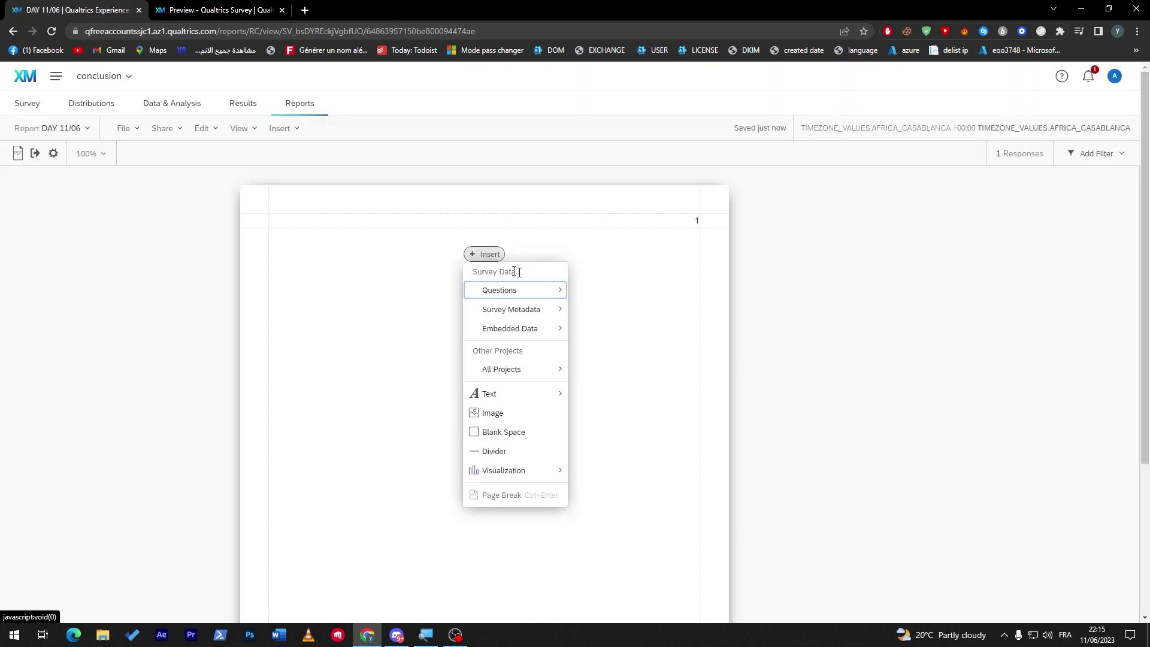
Insert result charts for Q2 and Q3 into the report
mouse_move(545, 290)
left_click(629, 326)
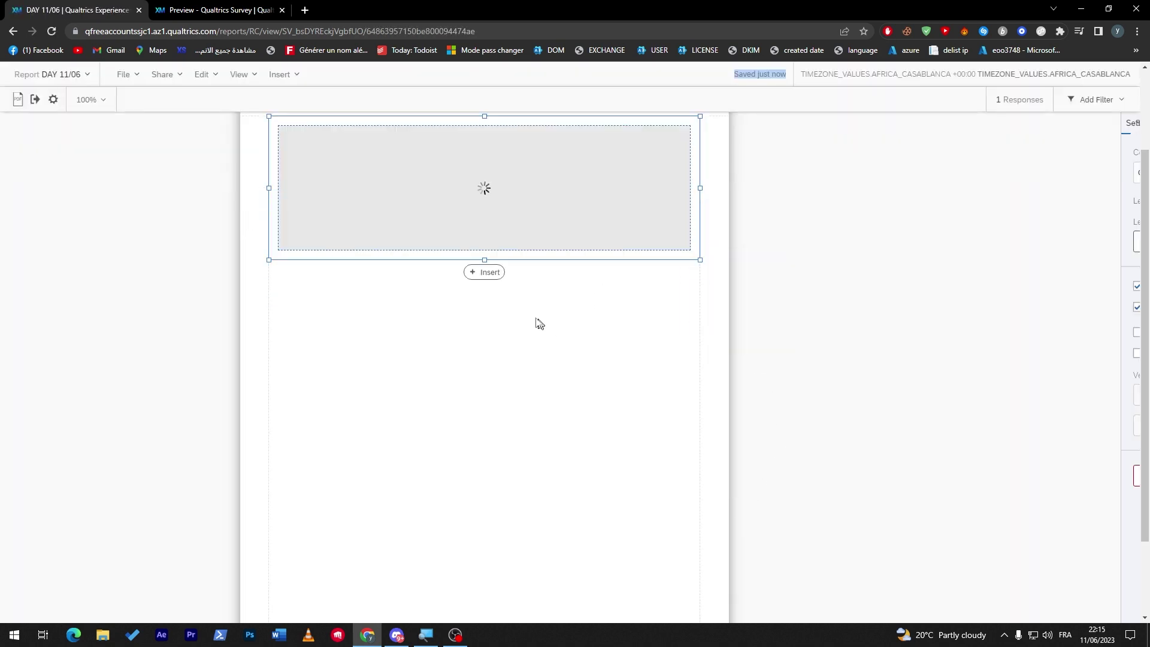
left_click(485, 272)
mouse_move(557, 339)
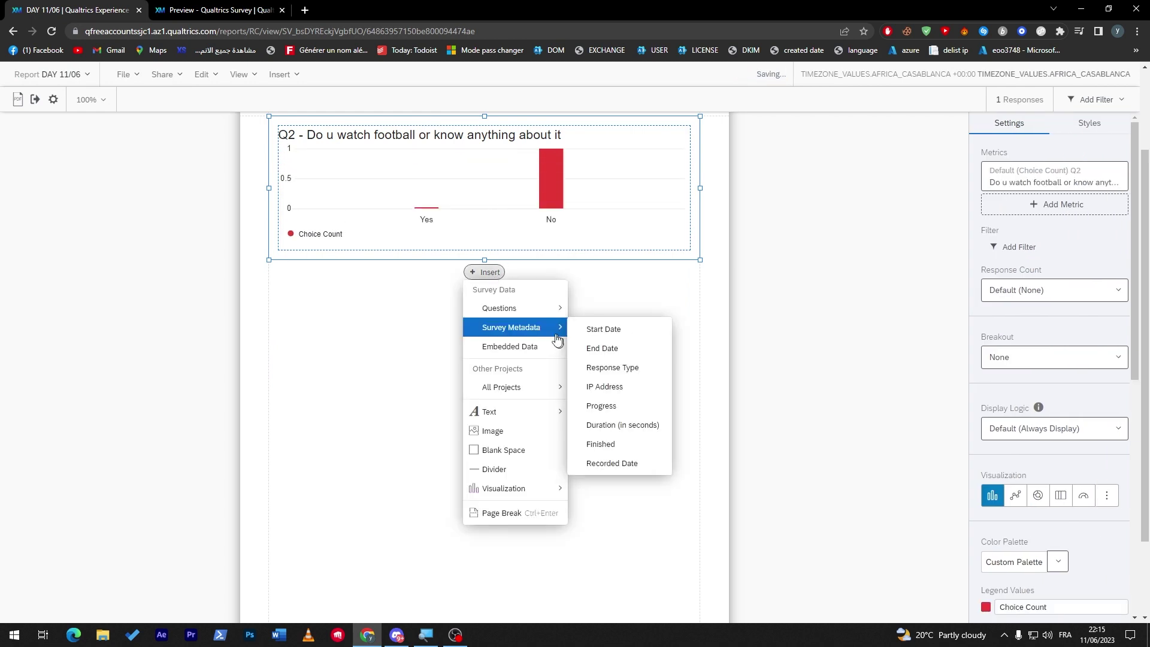
mouse_move(554, 308)
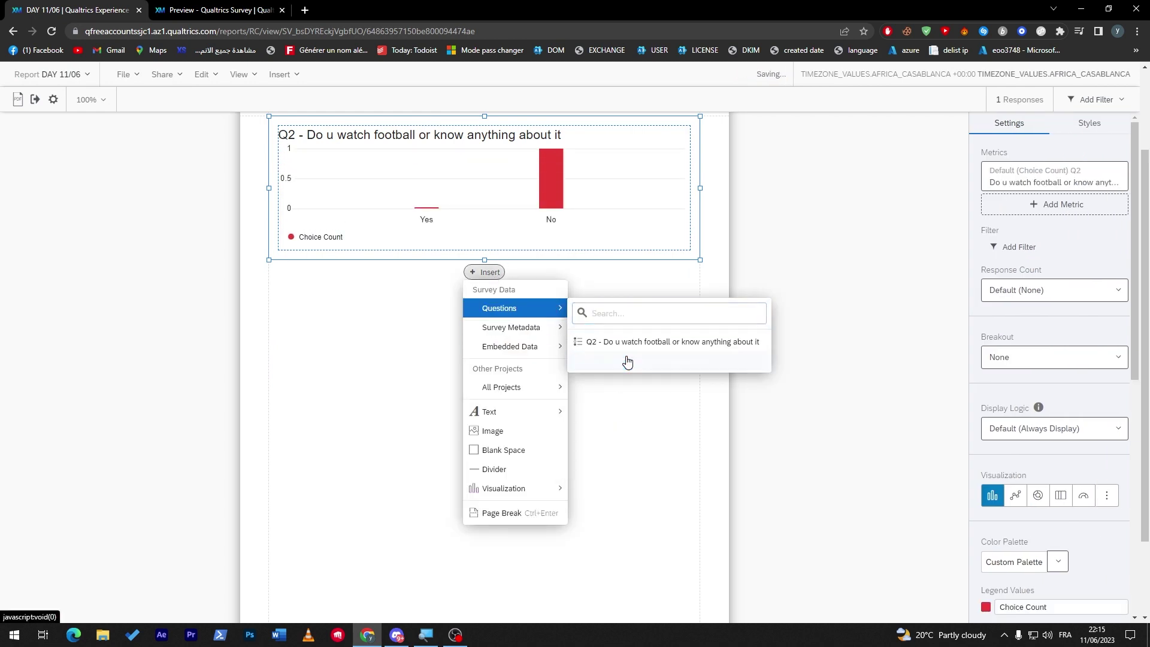
left_click(627, 361)
scroll(1147, 225, "up", 3)
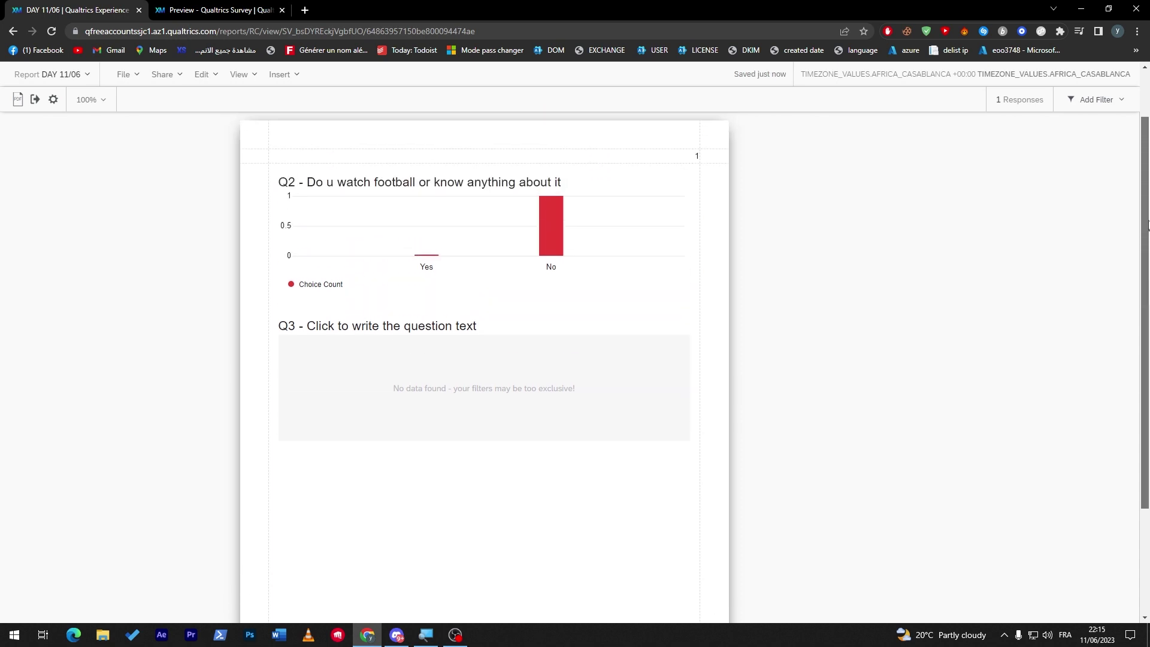
scroll(1147, 225, "up", 1)
Set the report's page header text to 'HELLO' and save it
left_click(483, 226)
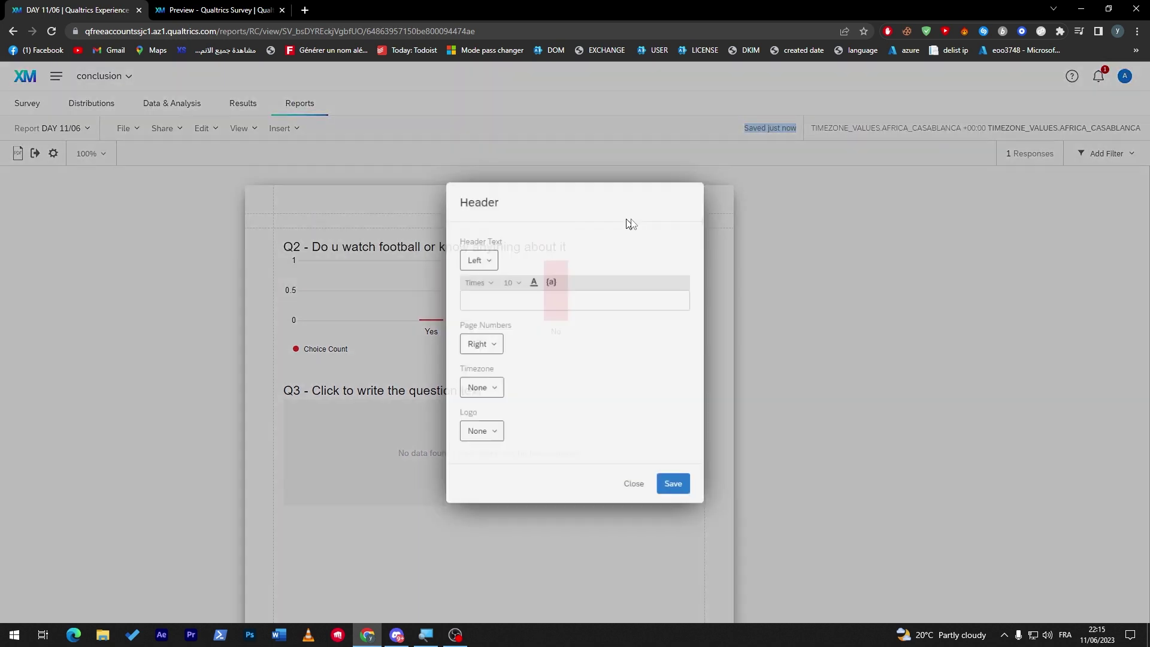
left_click(464, 298)
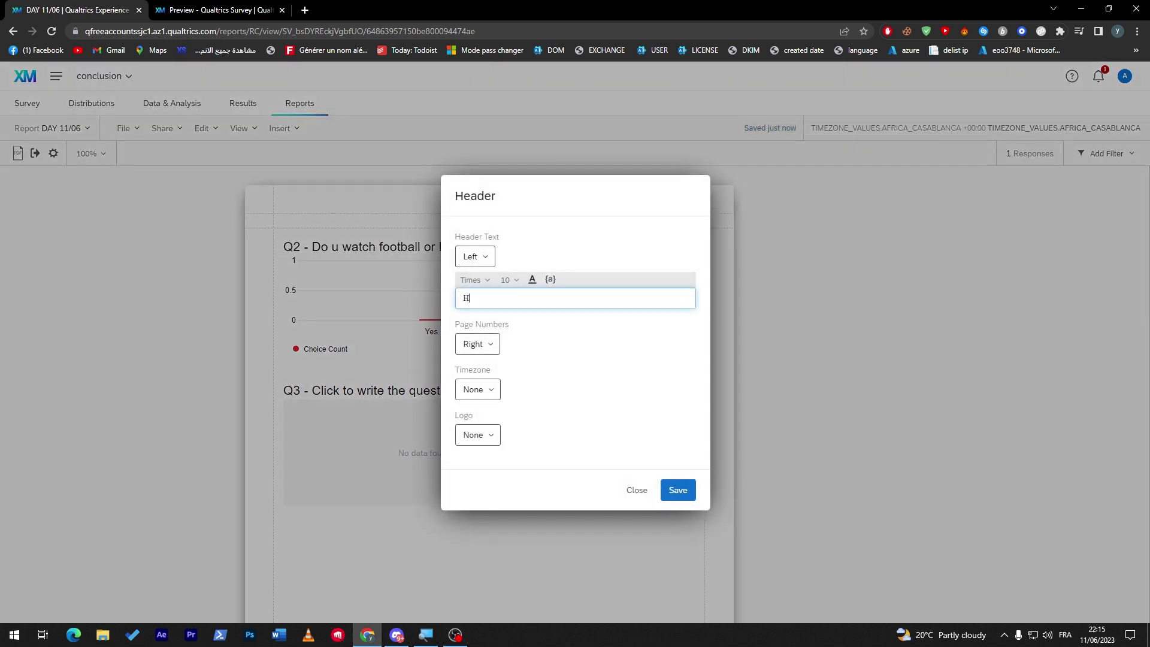
left_click(678, 489)
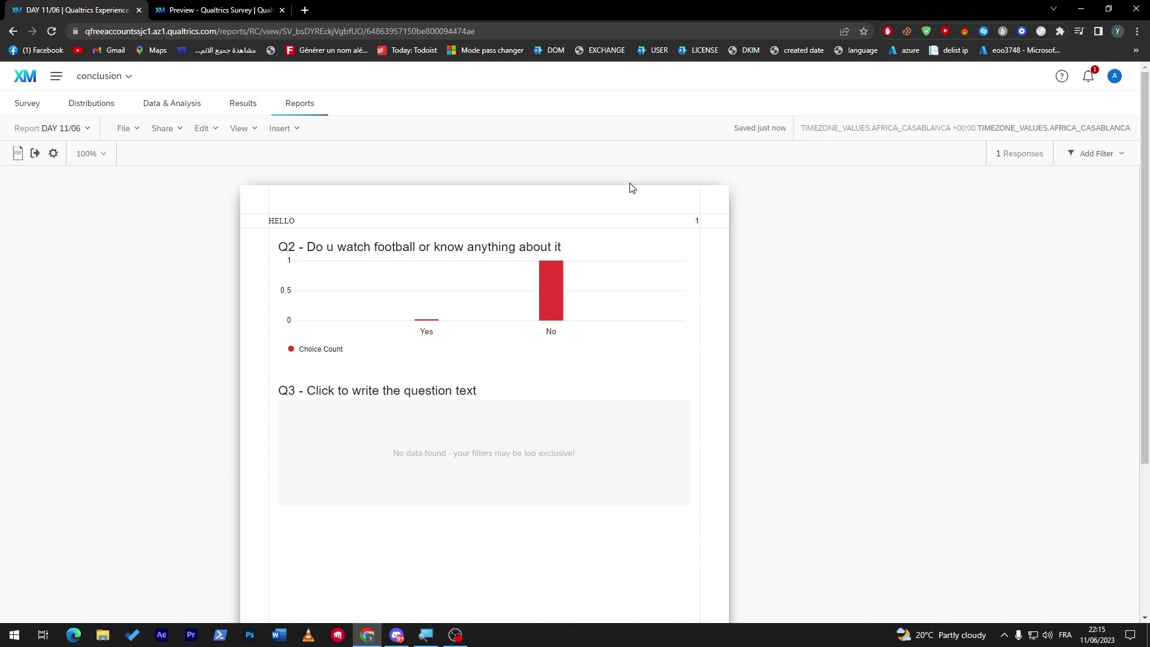
scroll(559, 229, "down", 4)
Export the DAY 11/06 report as a PDF and open the downloaded file
scroll(659, 198, "up", 4)
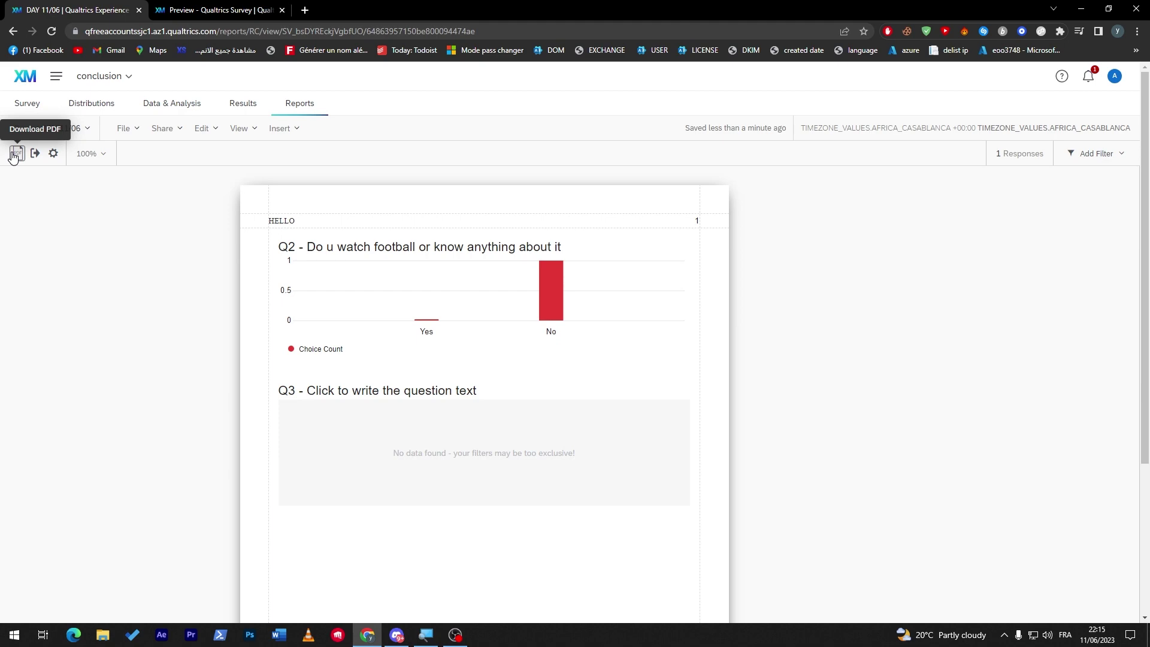
left_click(15, 154)
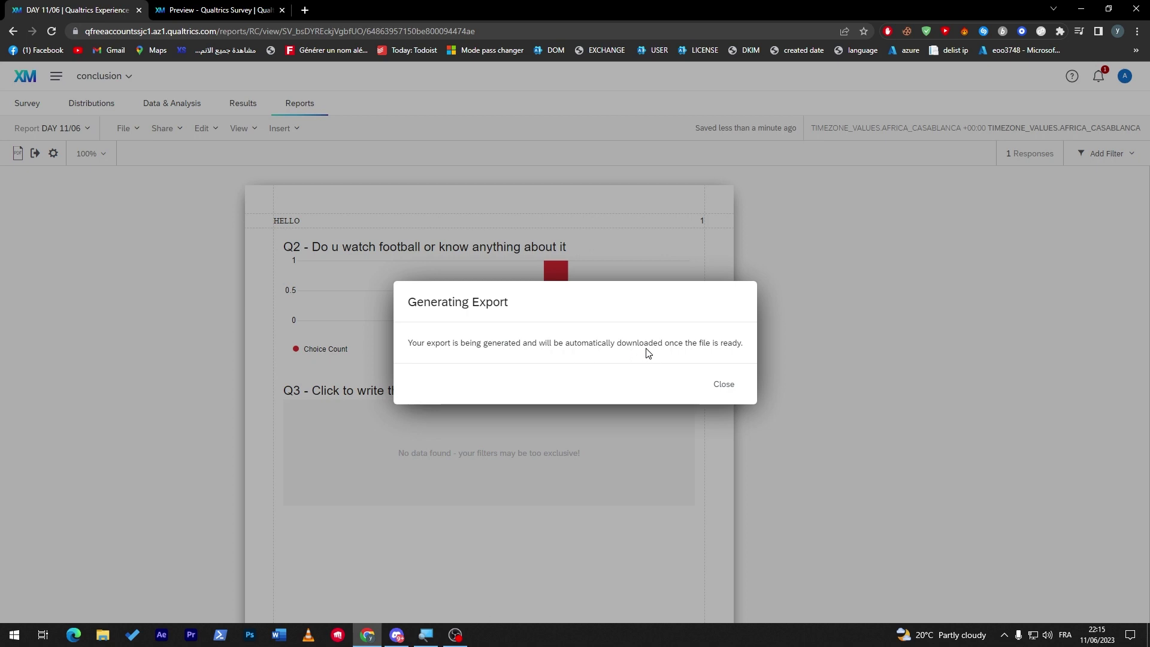
left_click(726, 386)
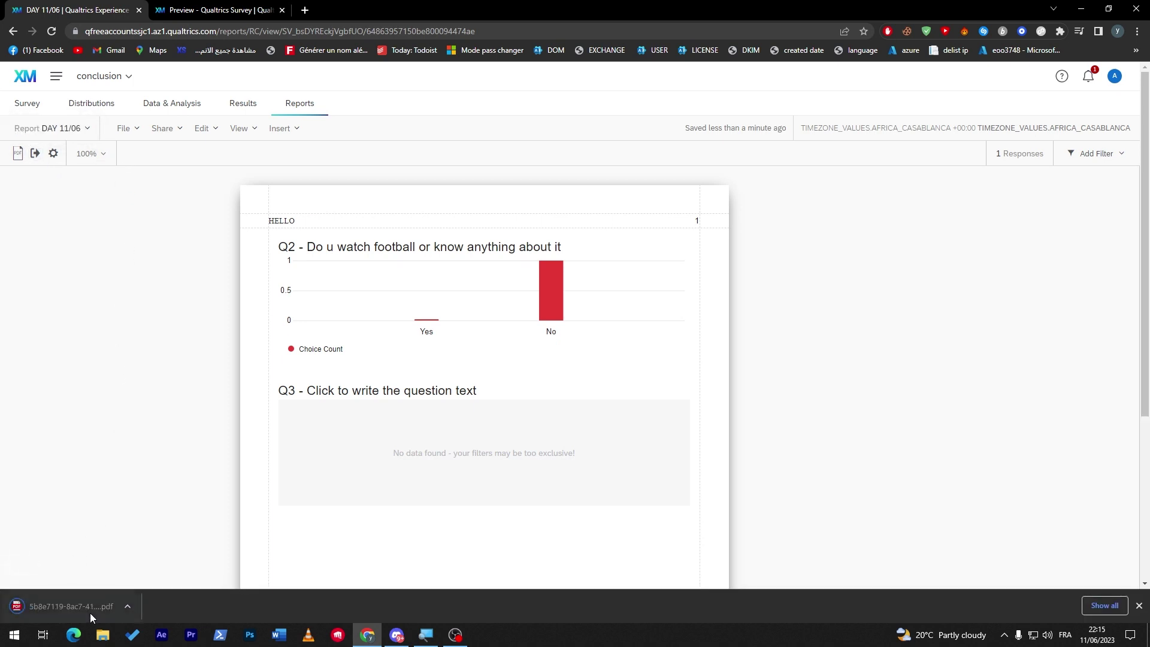
left_click(90, 613)
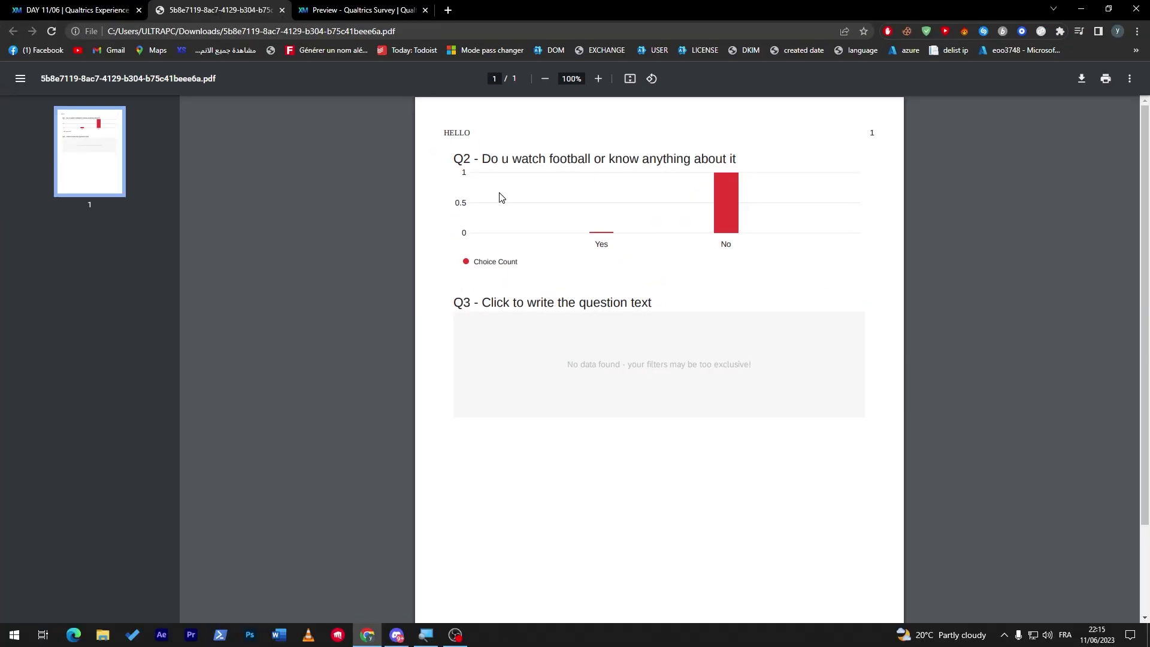
Switch back to the DAY 11/06 report tab and close the PDF viewer tab
left_click(78, 10)
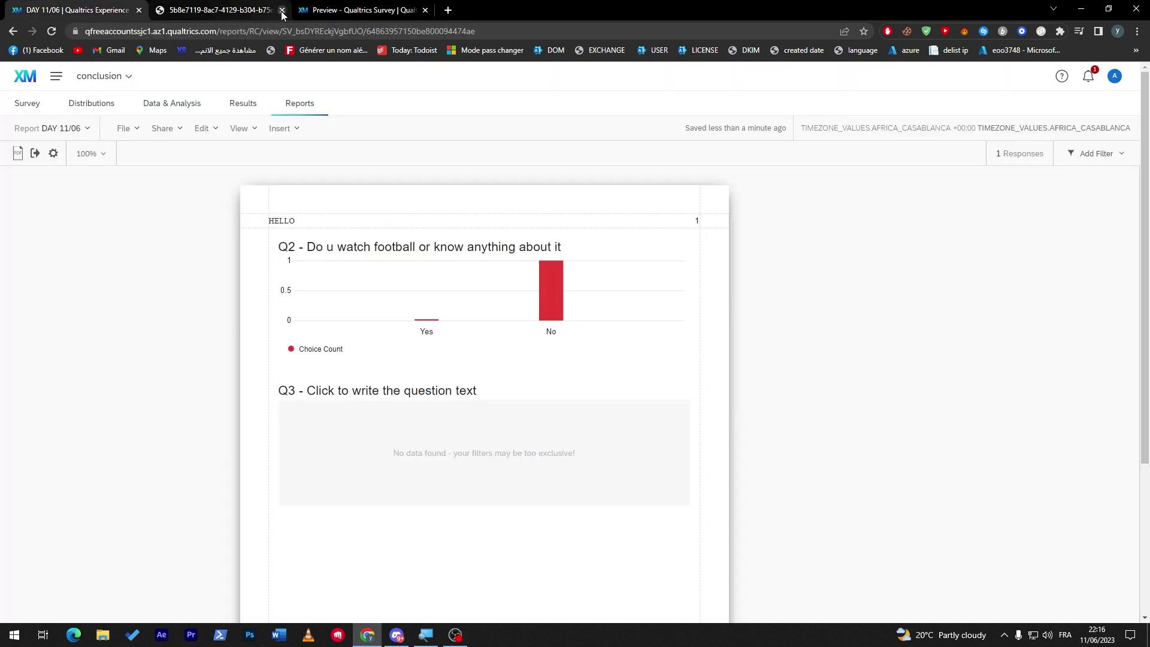
left_click(282, 11)
Close the preview tab, then use Tools > Reset recode values to clear recodes for all questions
left_click(281, 11)
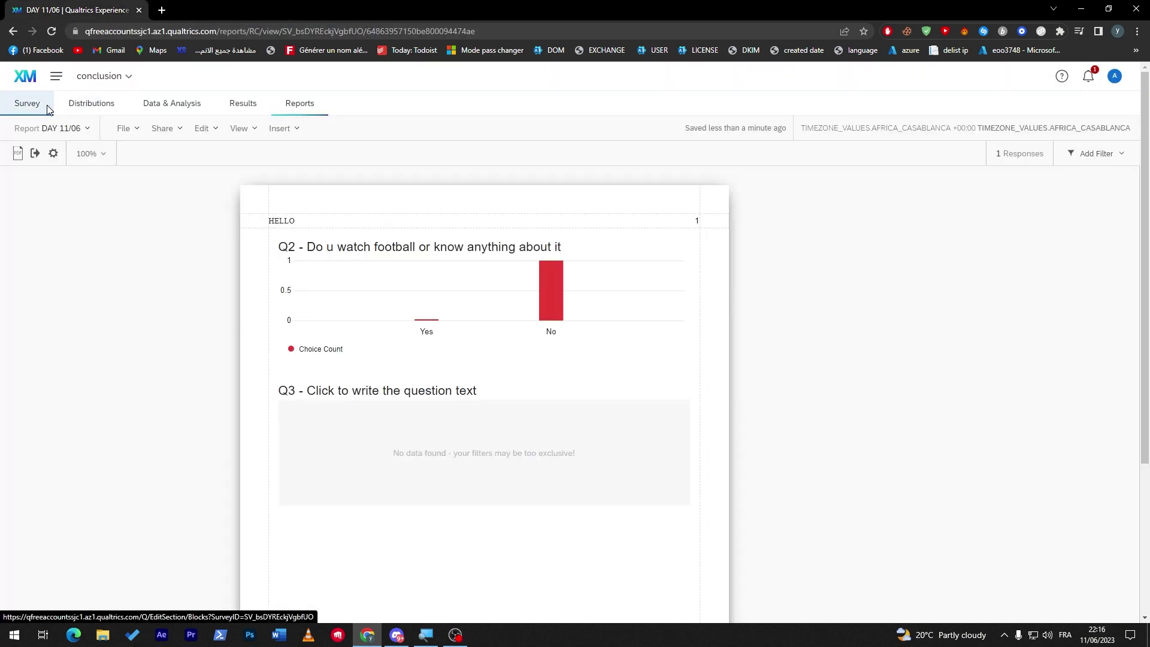
left_click(49, 109)
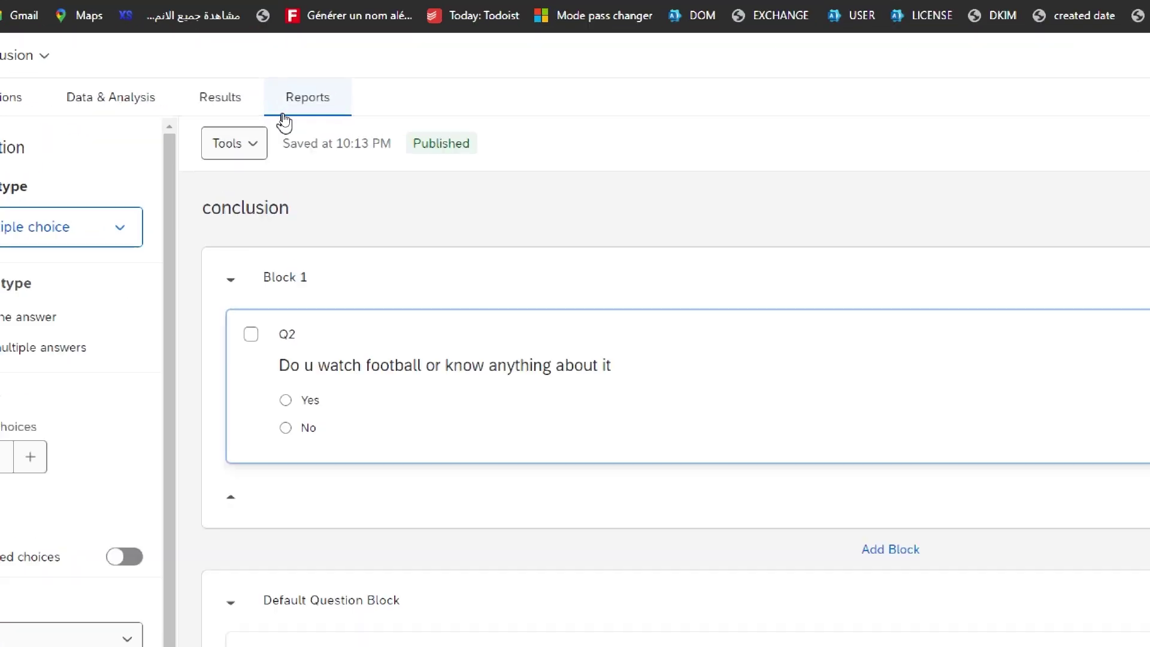
left_click(236, 144)
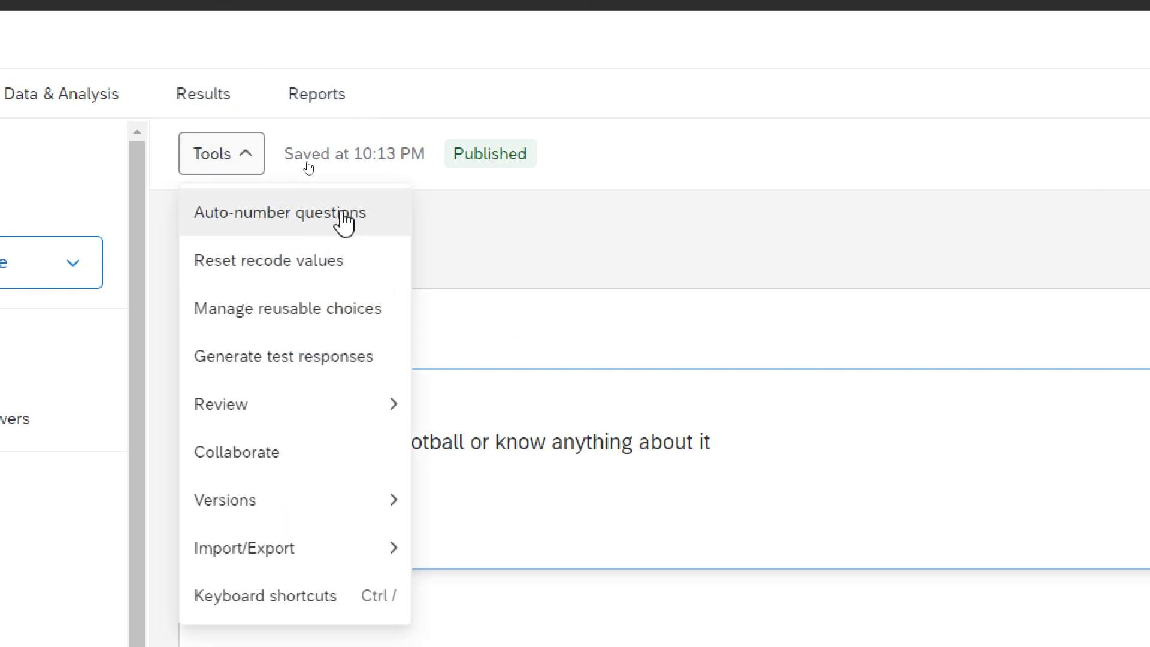
mouse_move(296, 424)
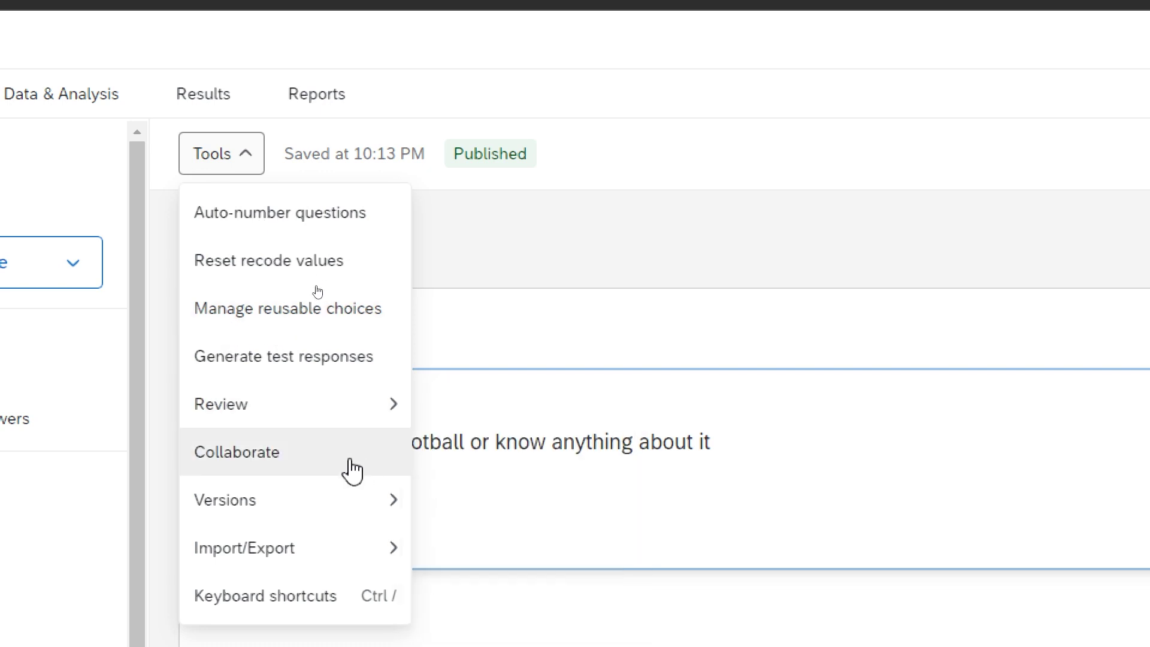
mouse_move(357, 512)
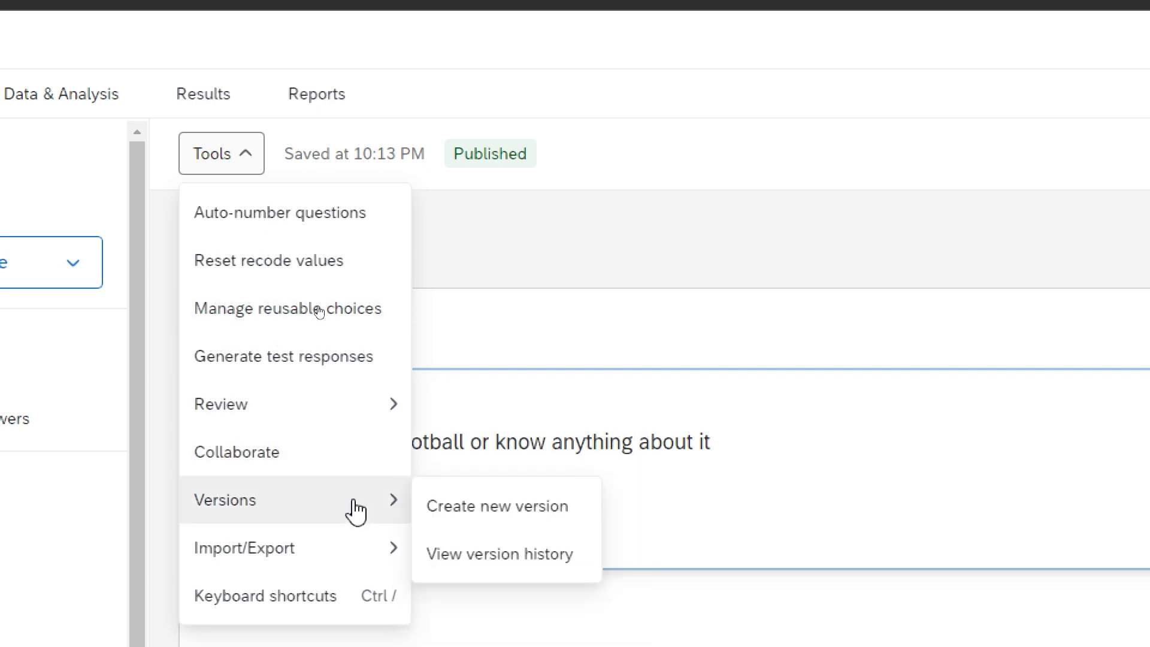
mouse_move(359, 541)
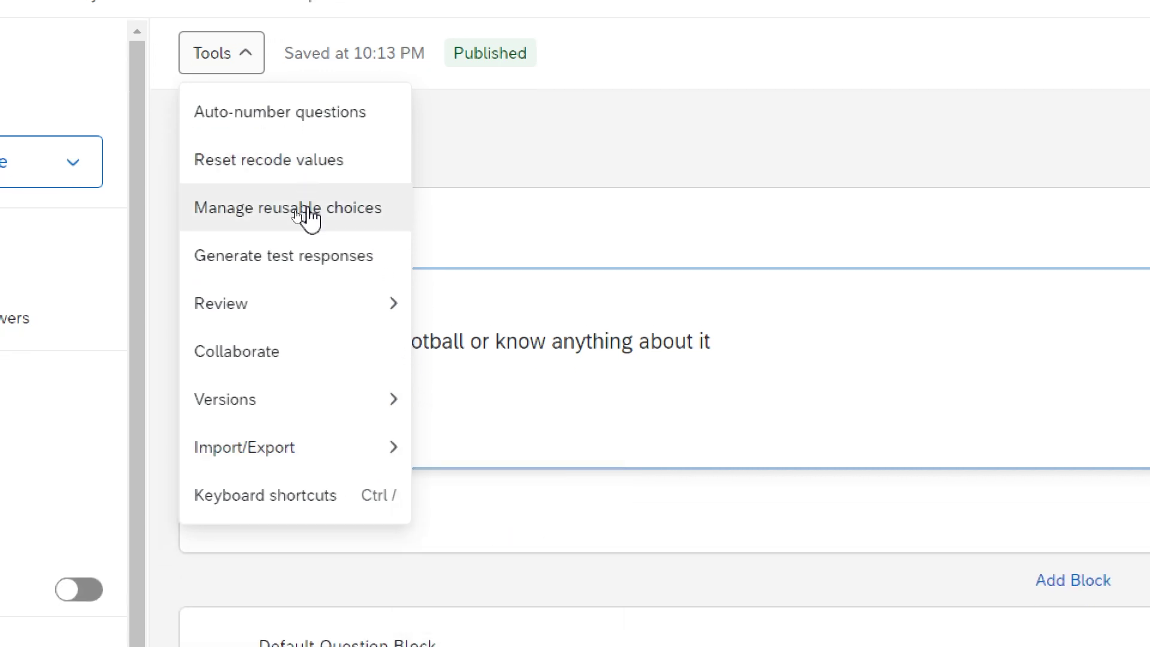
left_click(299, 169)
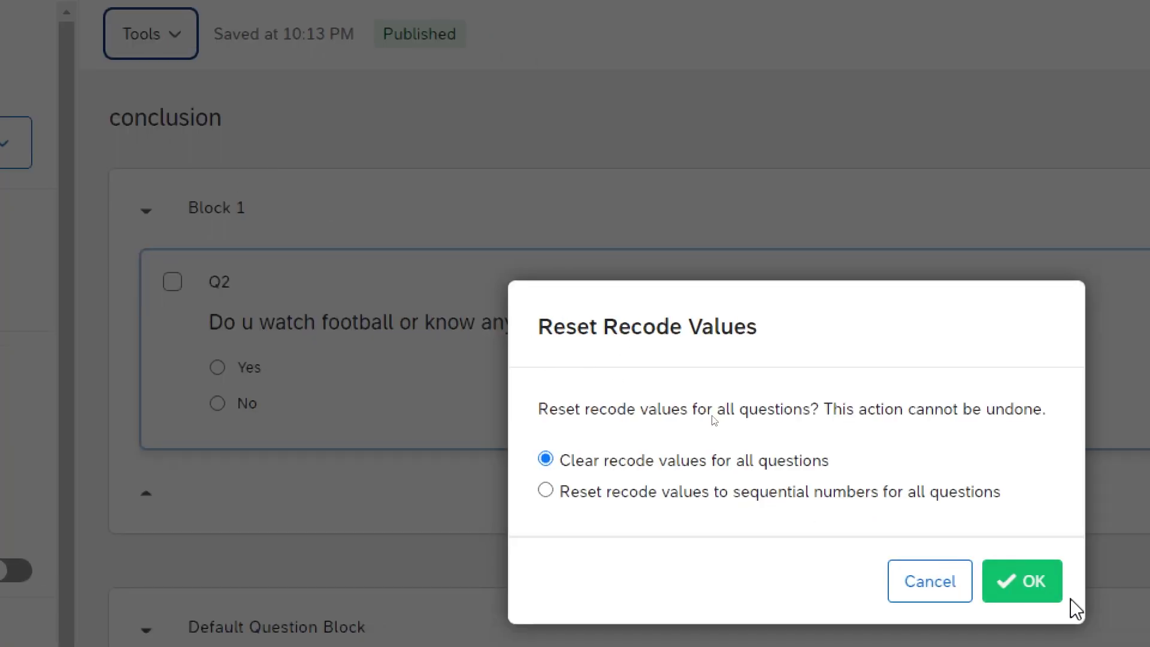
left_click(1029, 582)
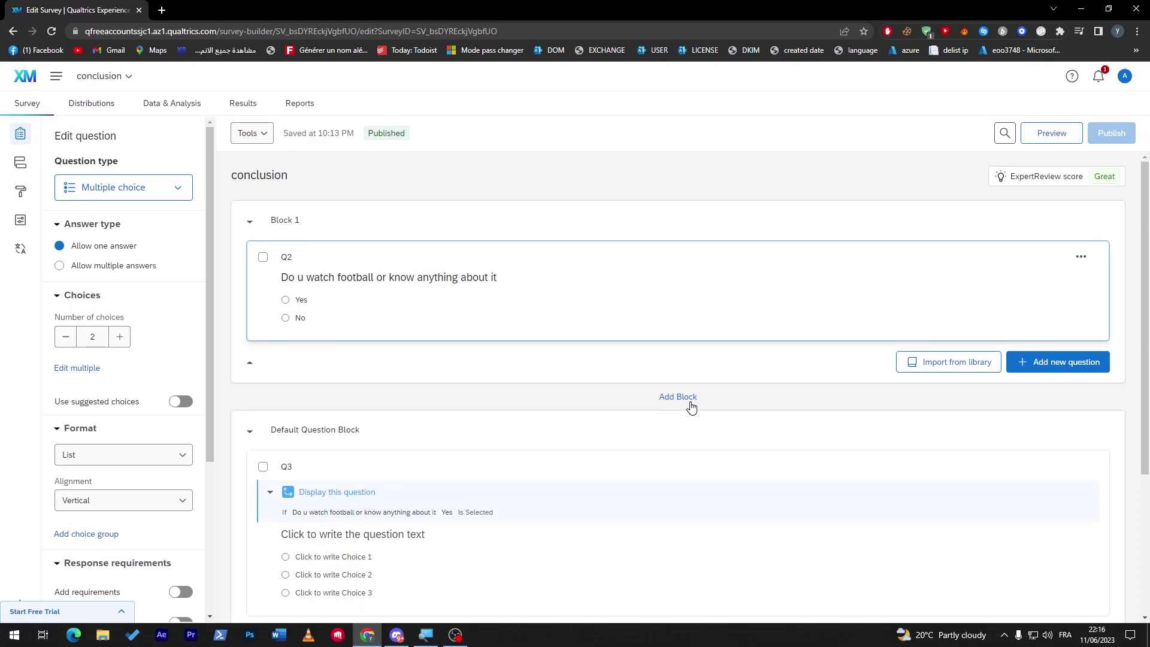
Browse the General, Responses, Security and Post-Survey sections of the survey options
left_click(24, 227)
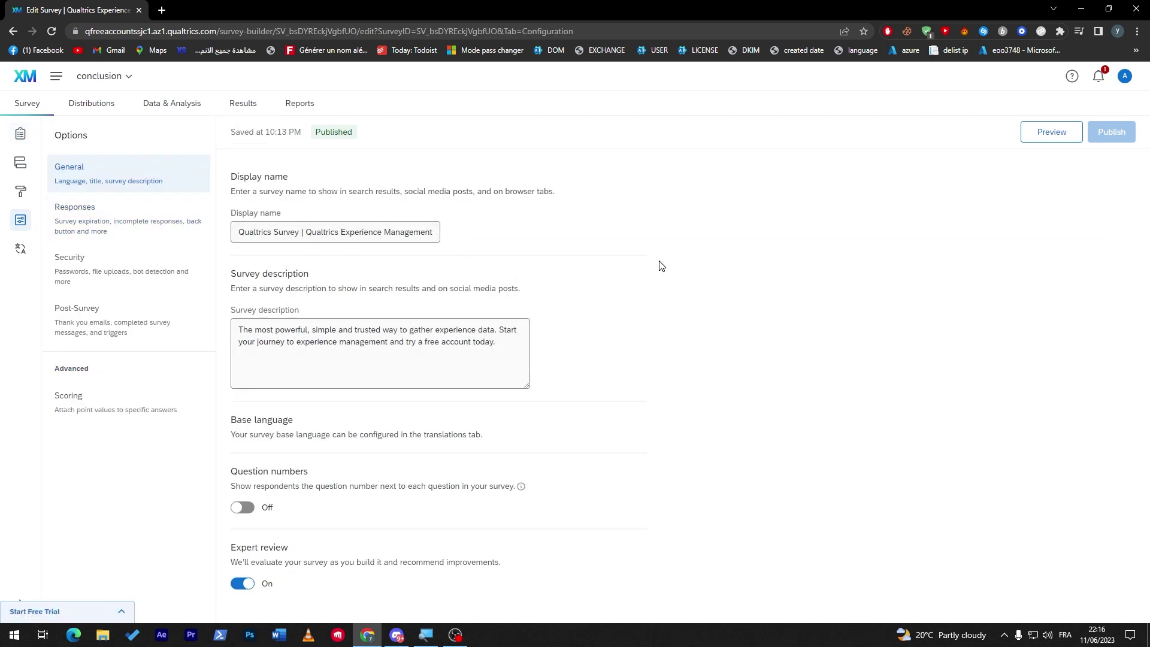
triple_click(1147, 304)
left_click(878, 293)
left_click(131, 218)
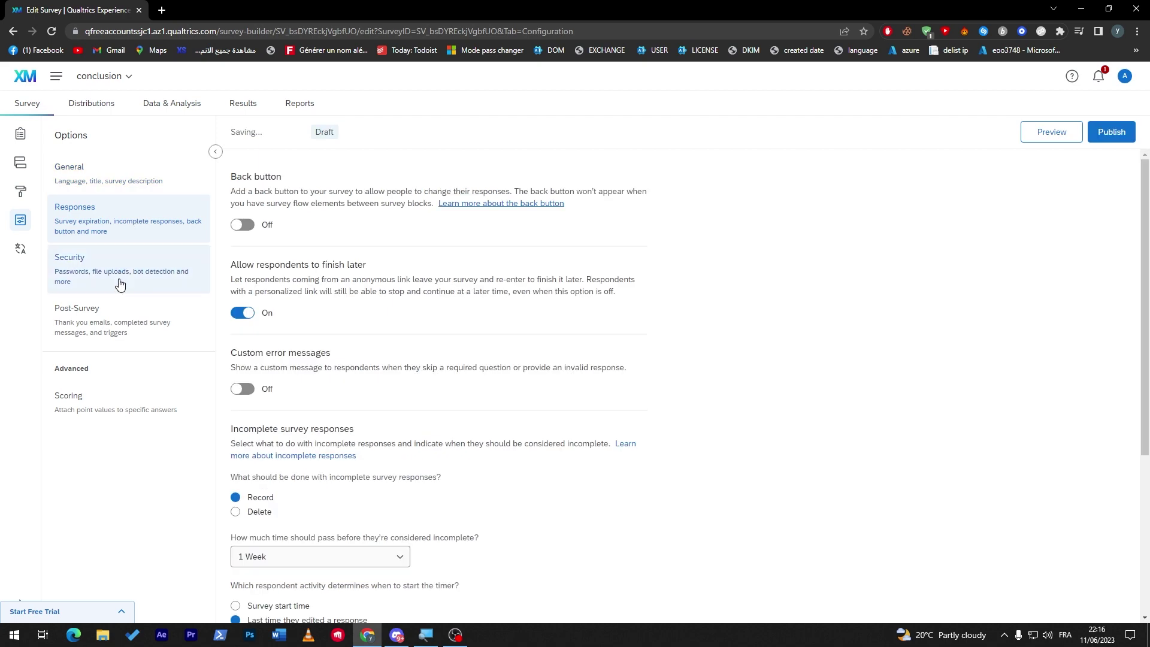
left_click(120, 284)
left_click(113, 230)
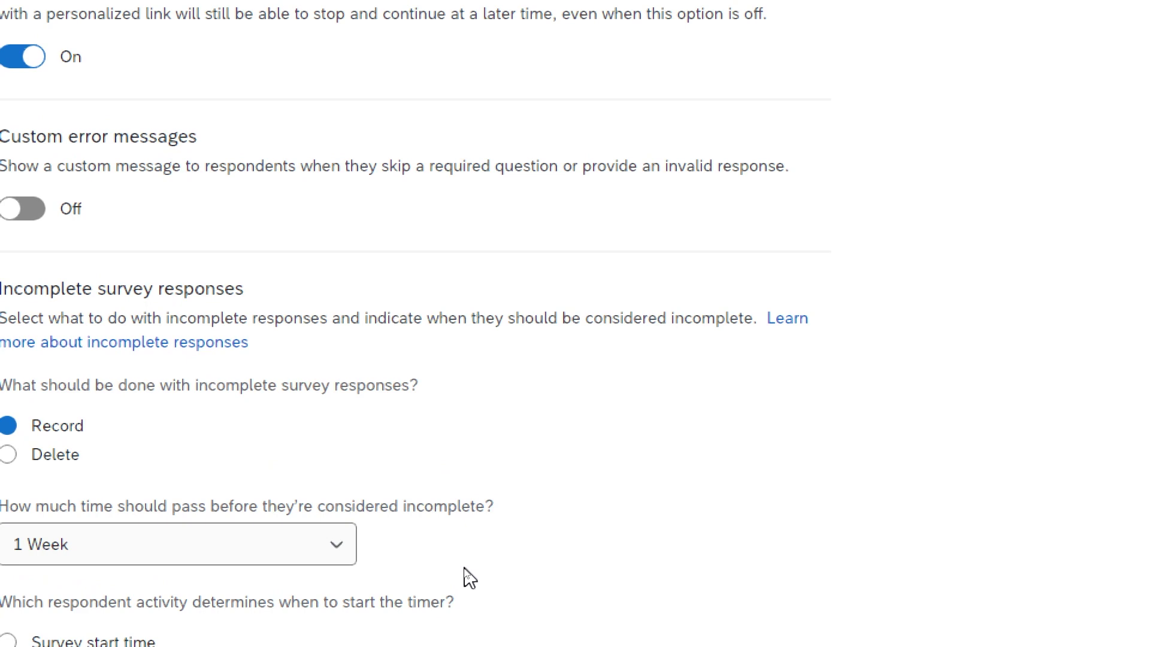
scroll(1134, 452, "down", 4)
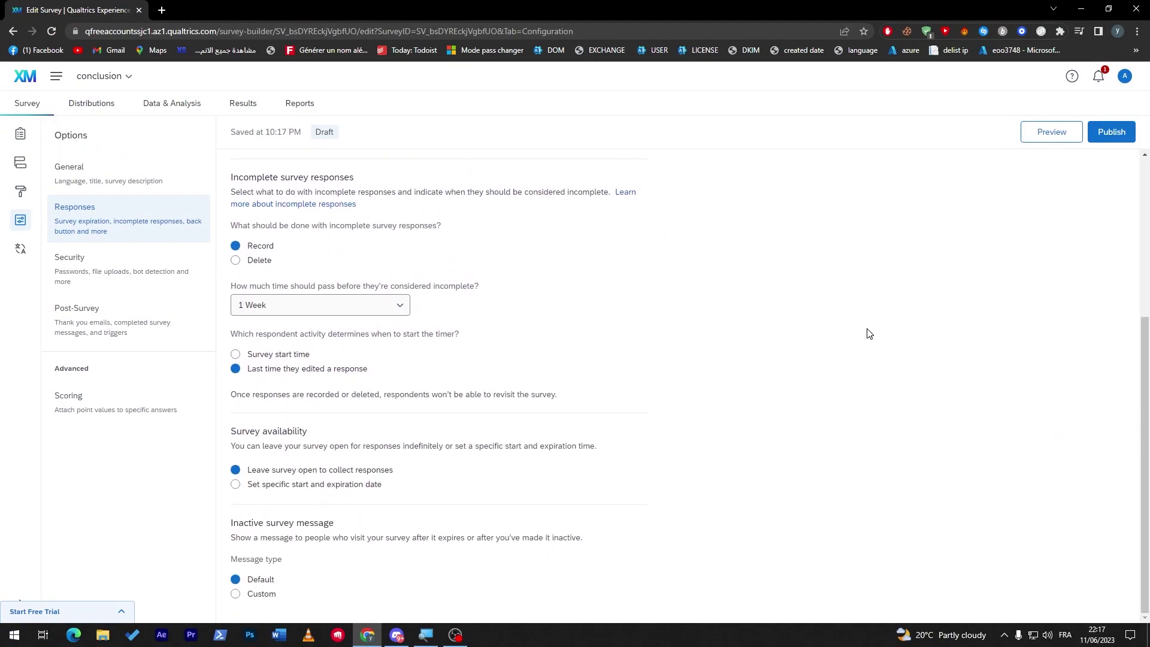
left_click(68, 269)
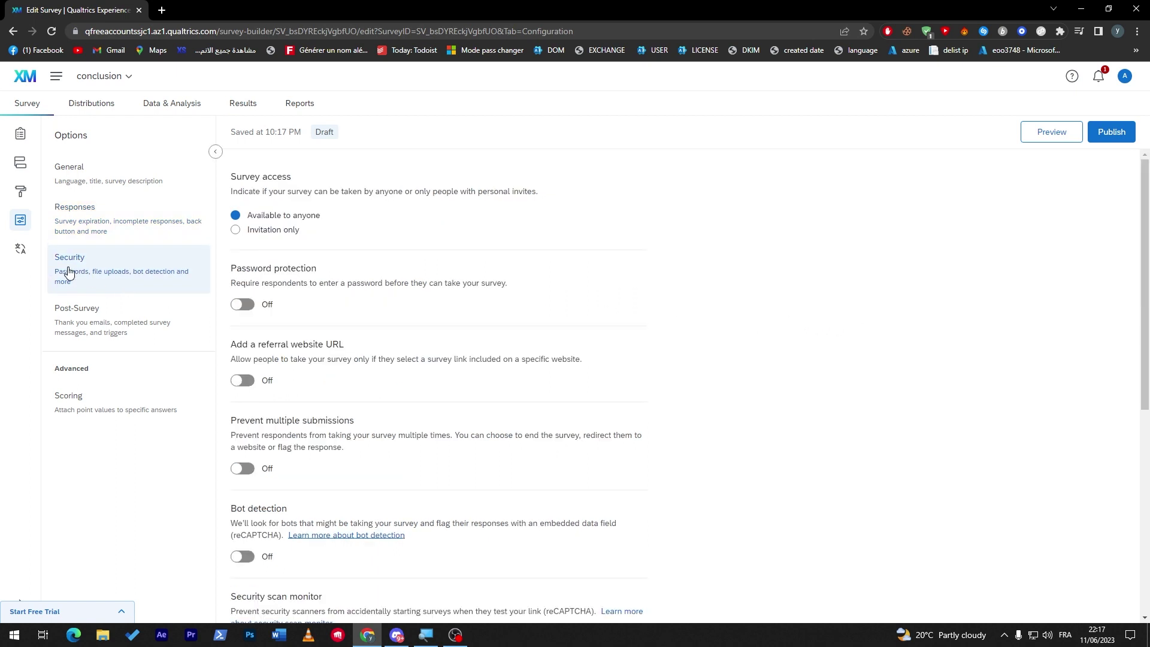
left_click(120, 332)
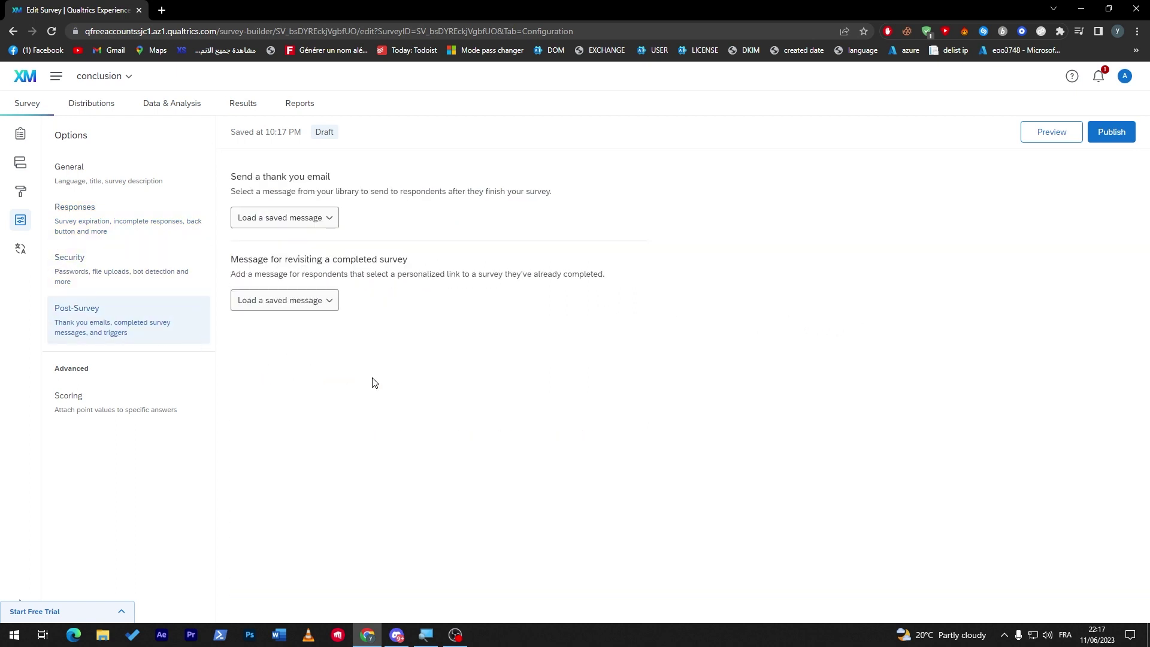
Go back to the Survey Builder showing Block 1 with Q2 and the conditional Q3
left_click(22, 139)
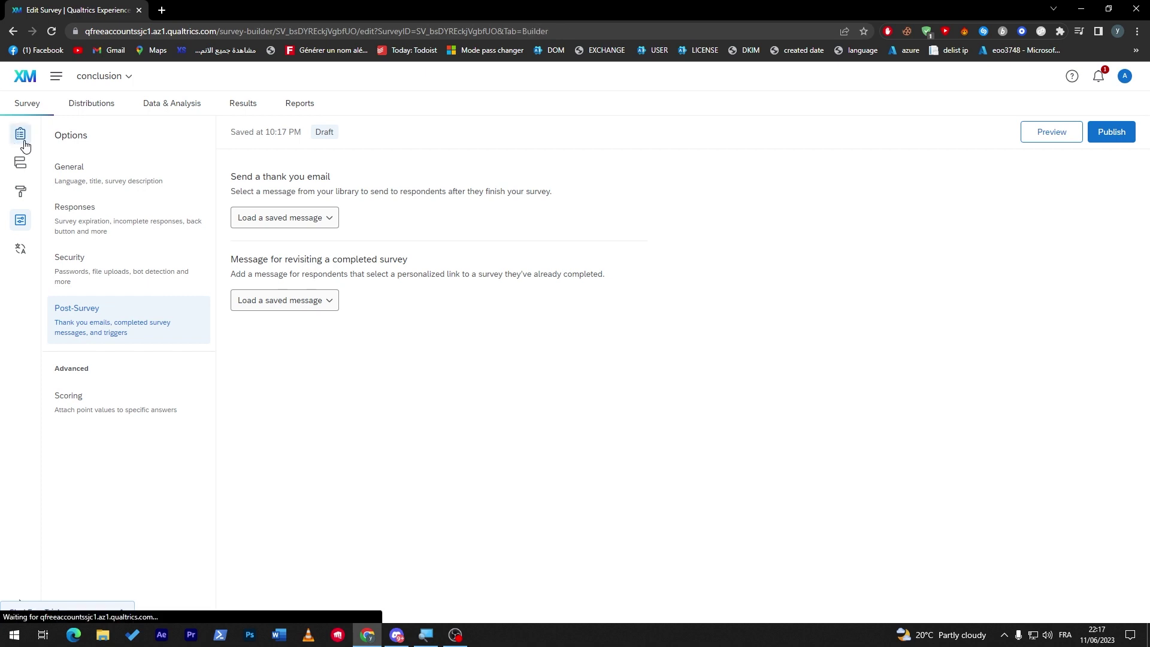